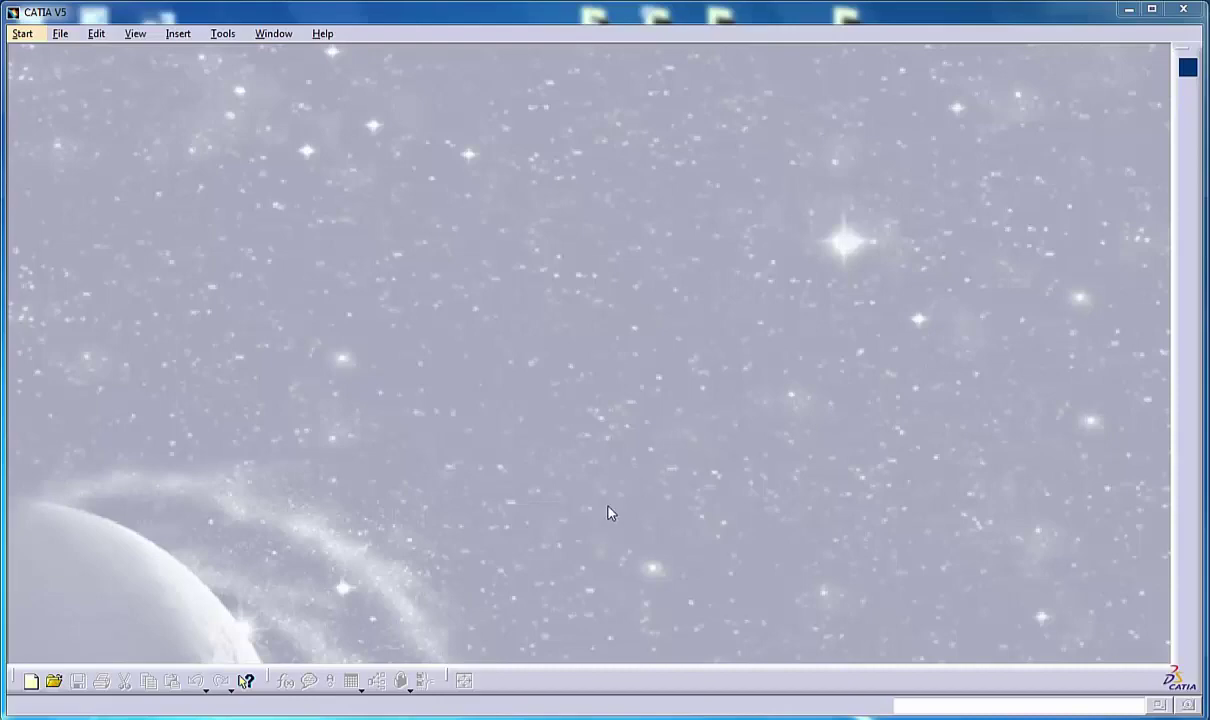
# Step: Show the File > Send To submenu with its Mail and Directory options
pyautogui.click(58, 34)
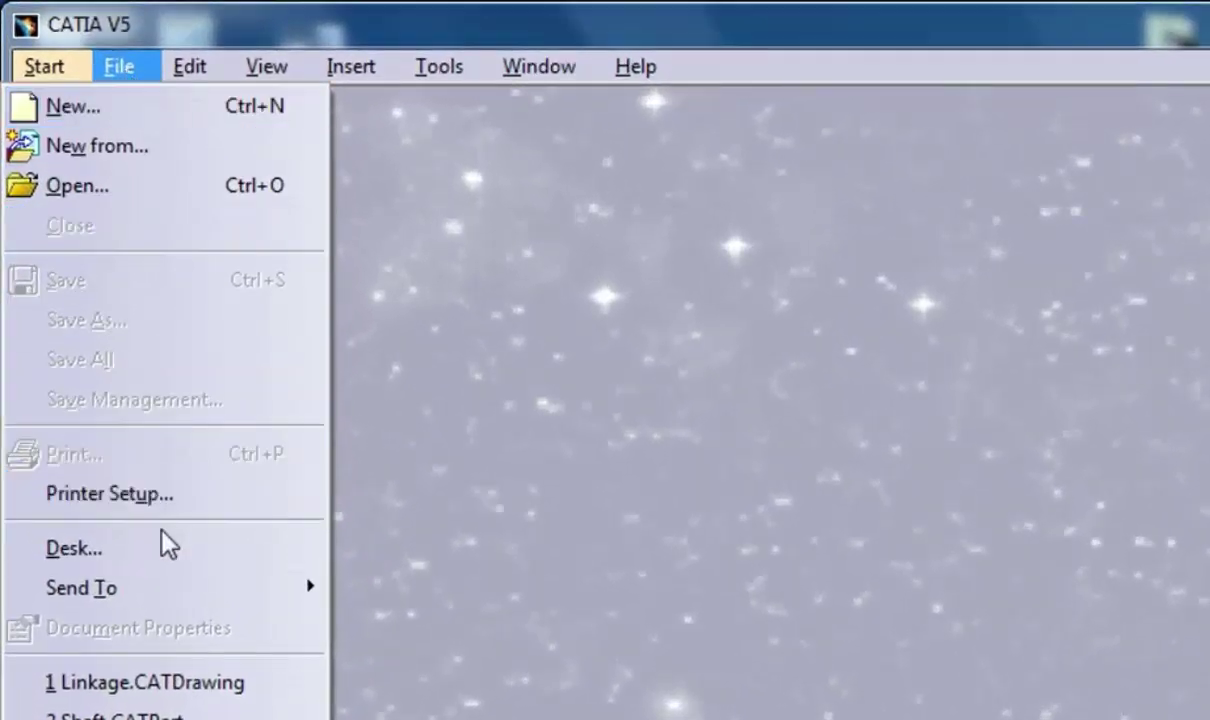
pyautogui.moveTo(183, 594)
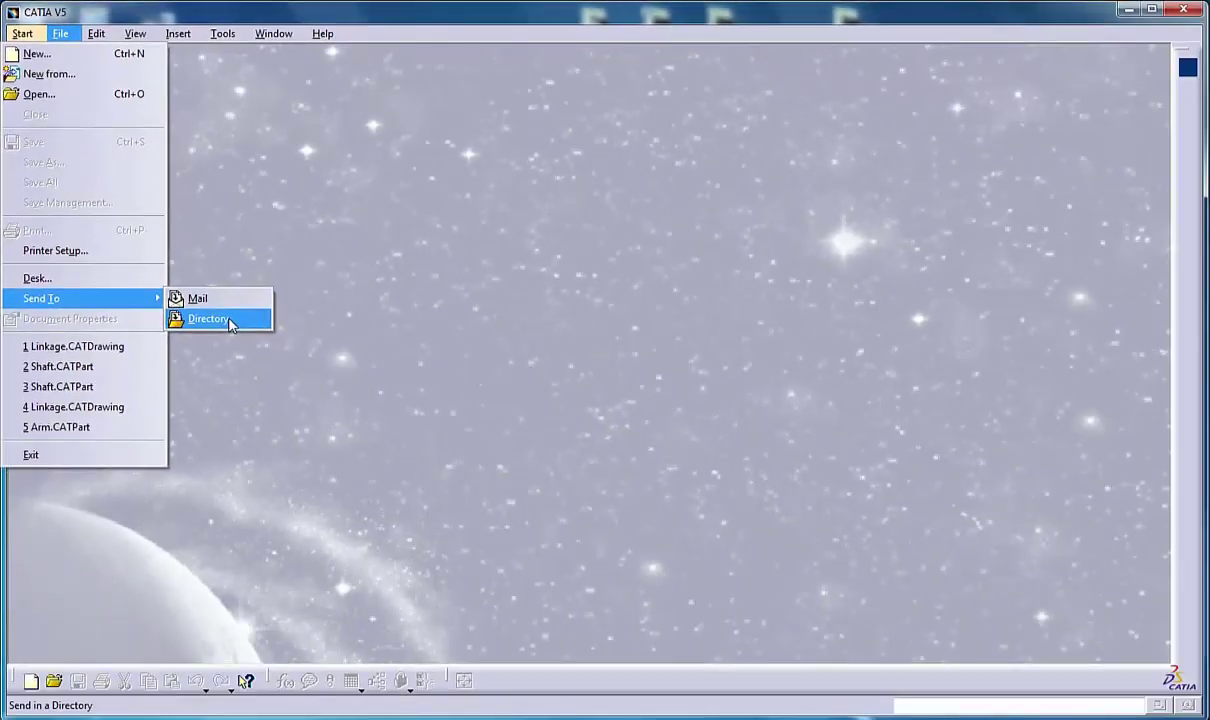
# Step: Load Product1.CATProduct into Send To Directory and select its entry in the copy list
pyautogui.click(230, 320)
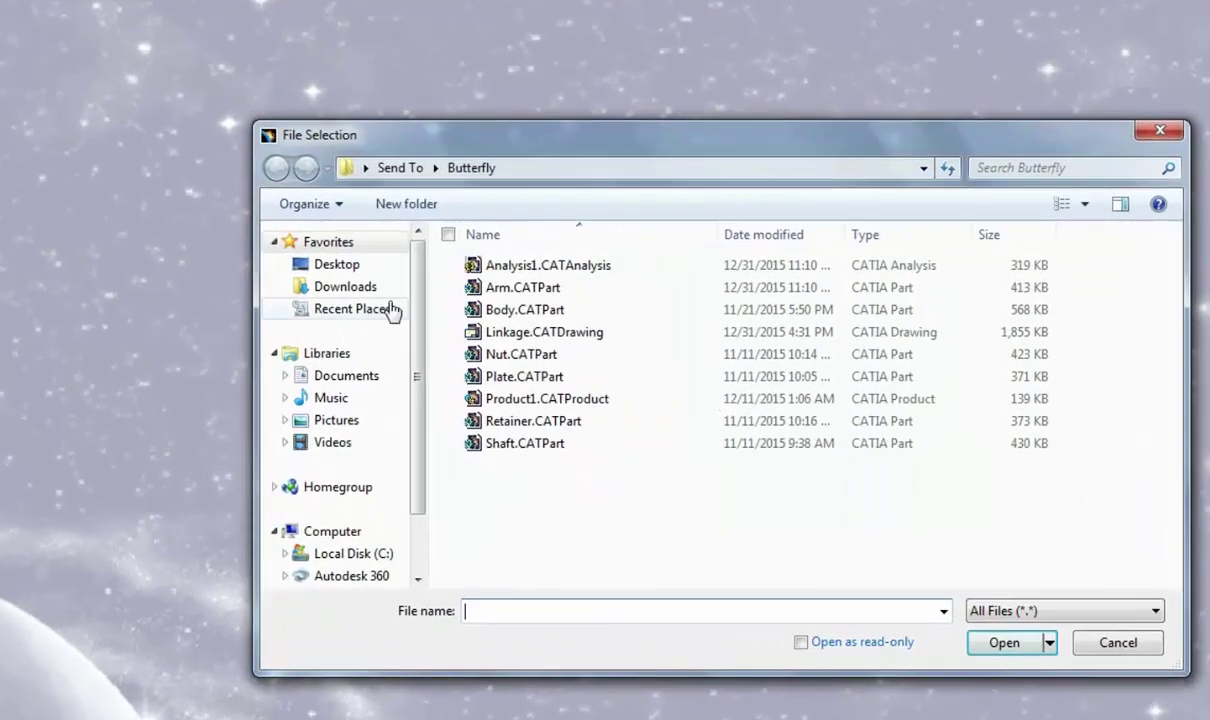
pyautogui.click(396, 166)
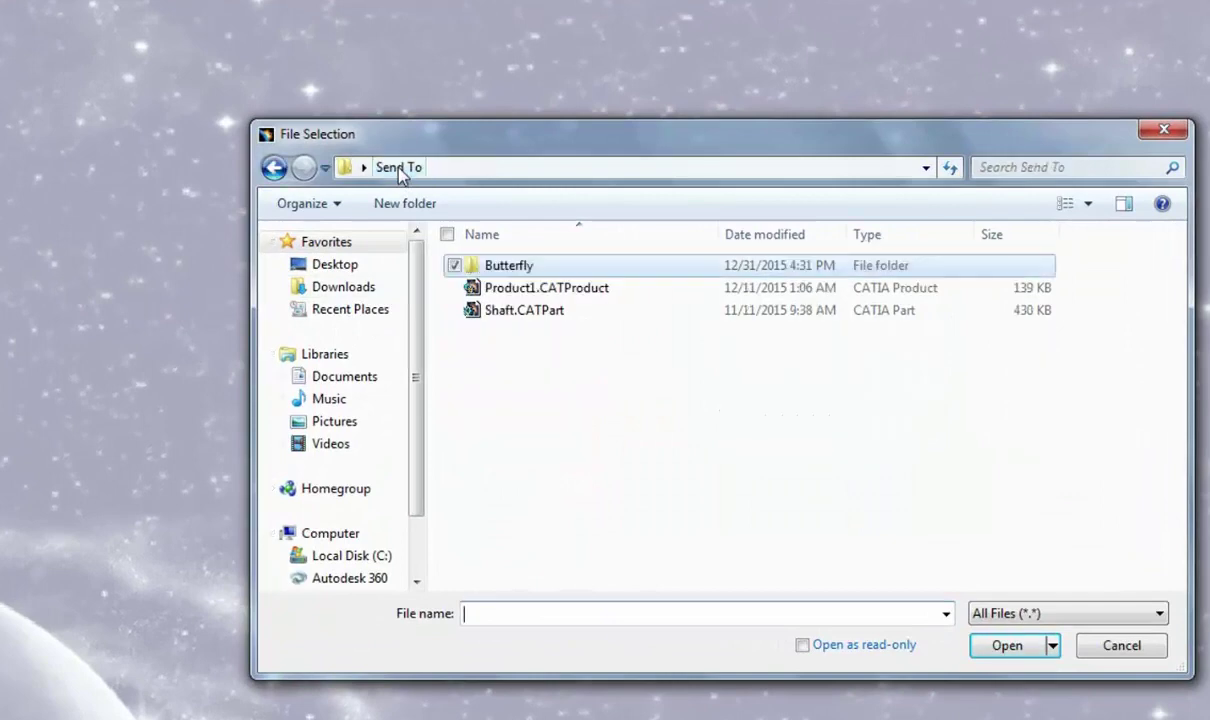
pyautogui.click(513, 287)
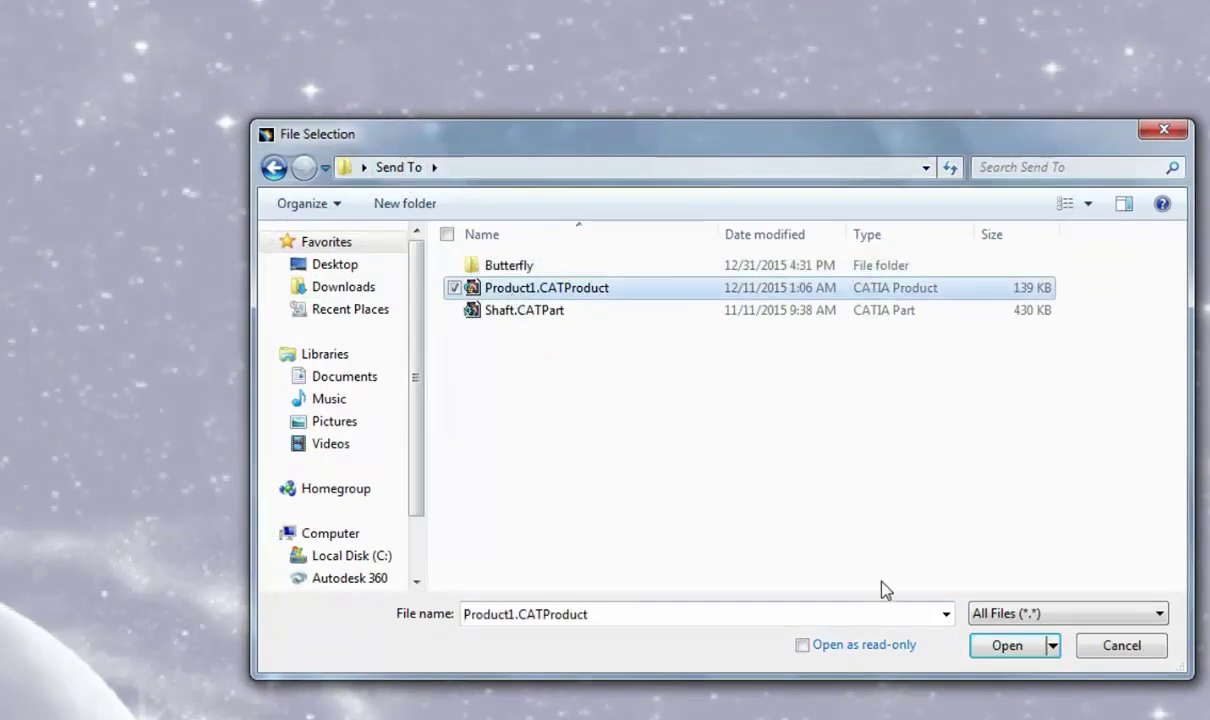
pyautogui.click(1003, 645)
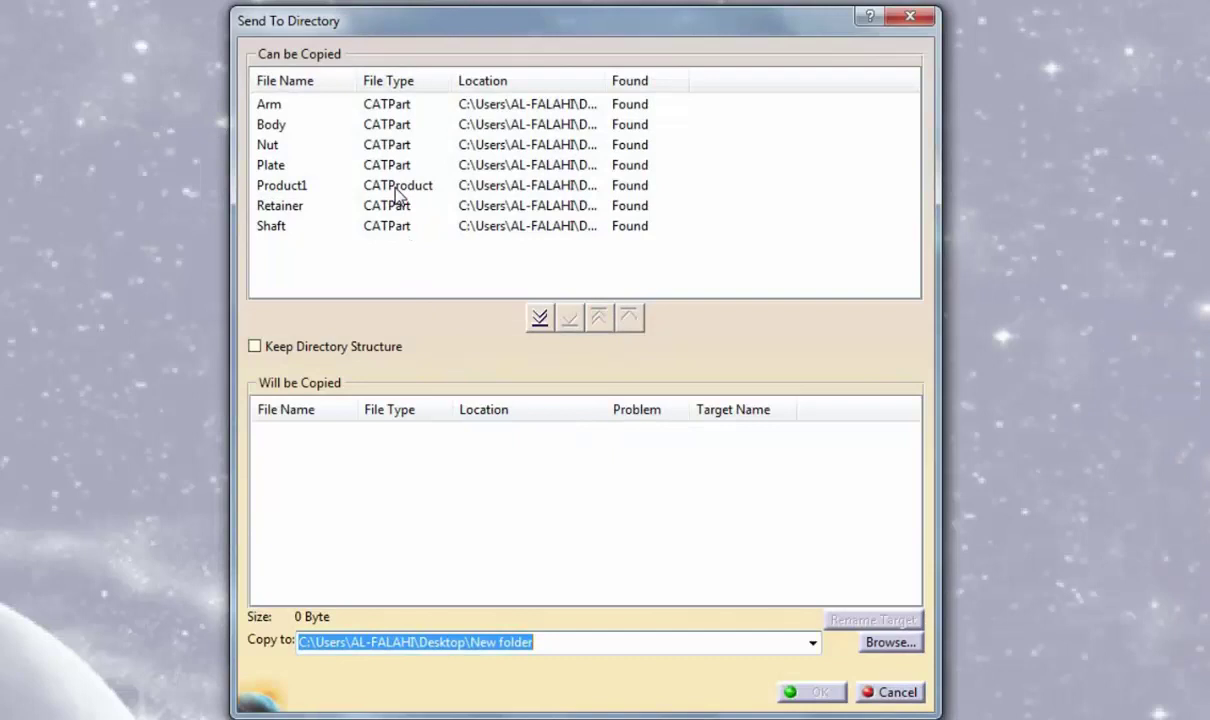
pyautogui.click(395, 192)
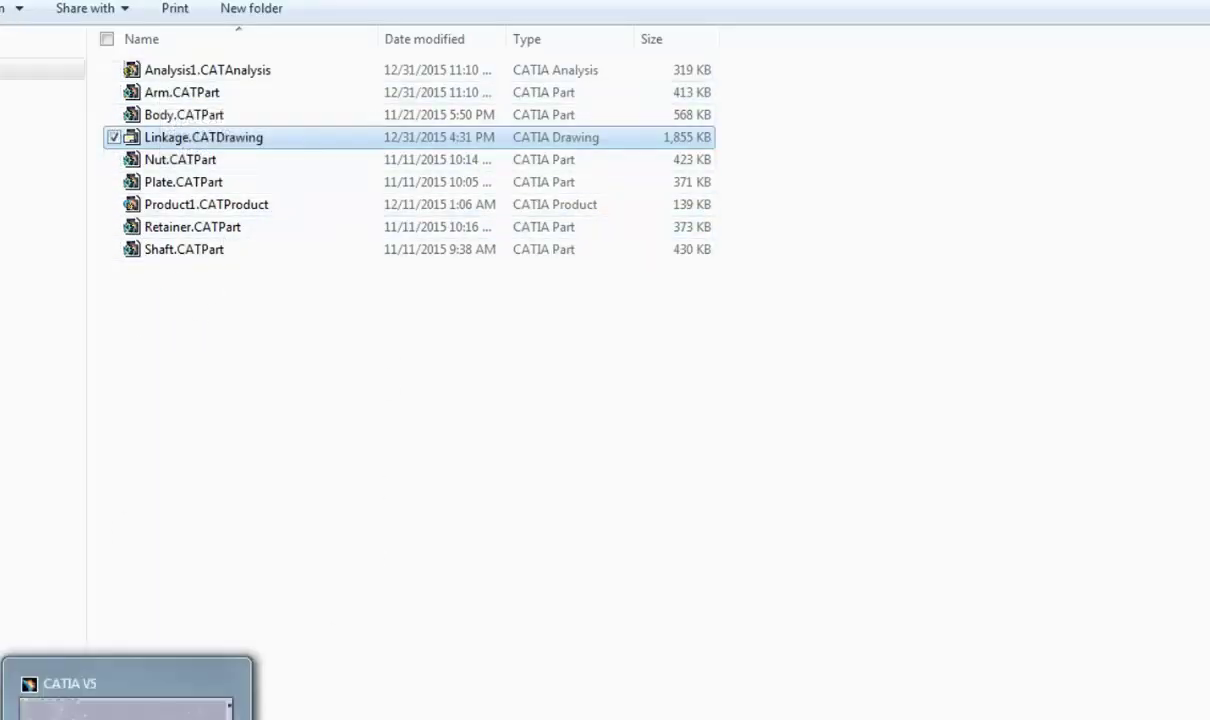
# Step: Open Shaft.CATPart from the Butterfly folder listing in CATIA to show the brass shaft
pyautogui.click(128, 716)
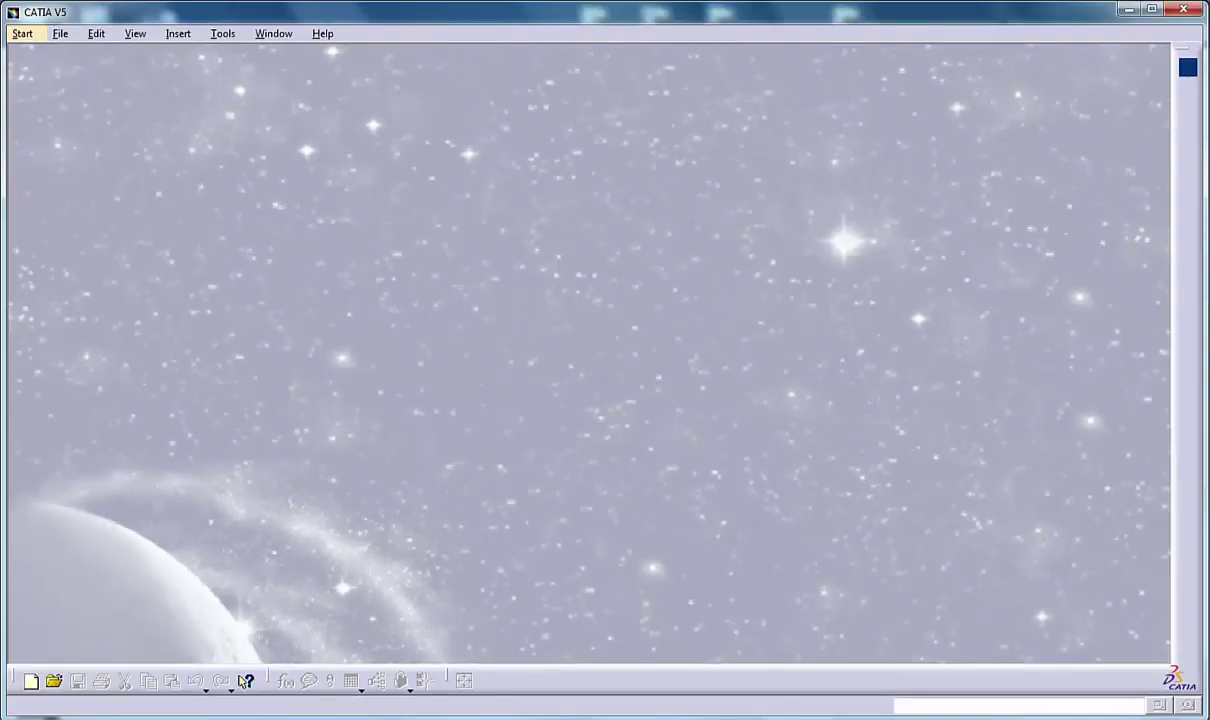
pyautogui.hotkey('alt', 'Tab')
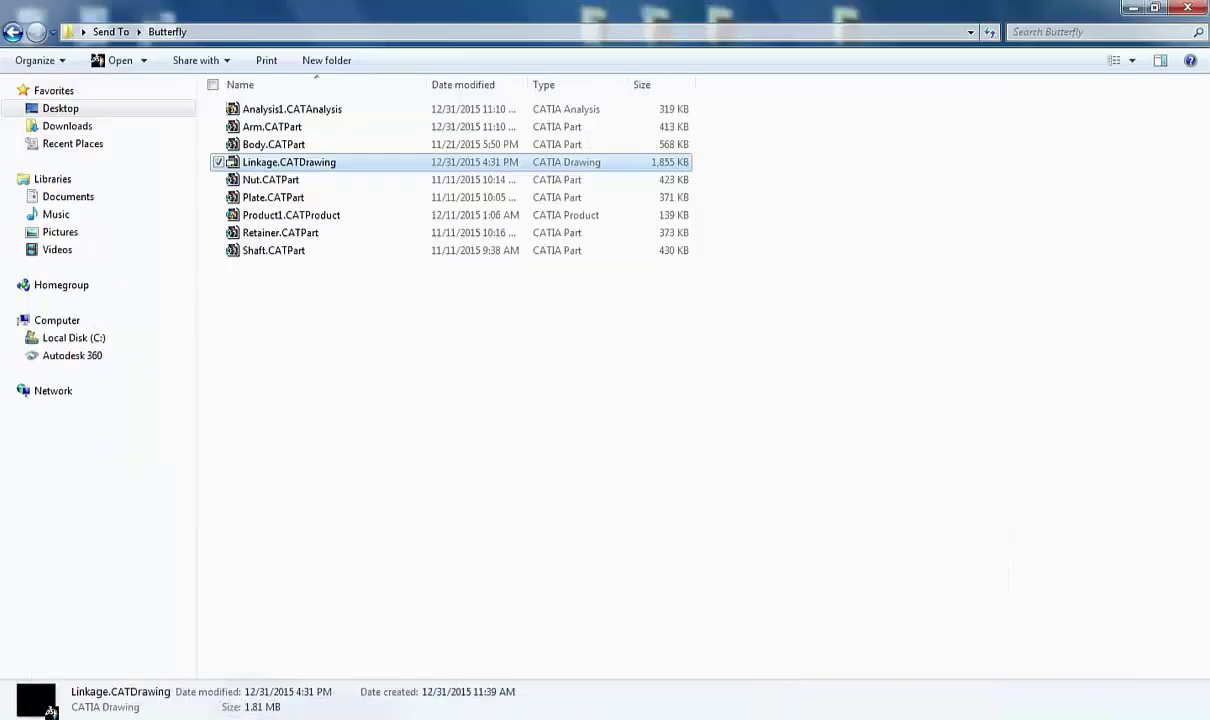
pyautogui.doubleClick(262, 252)
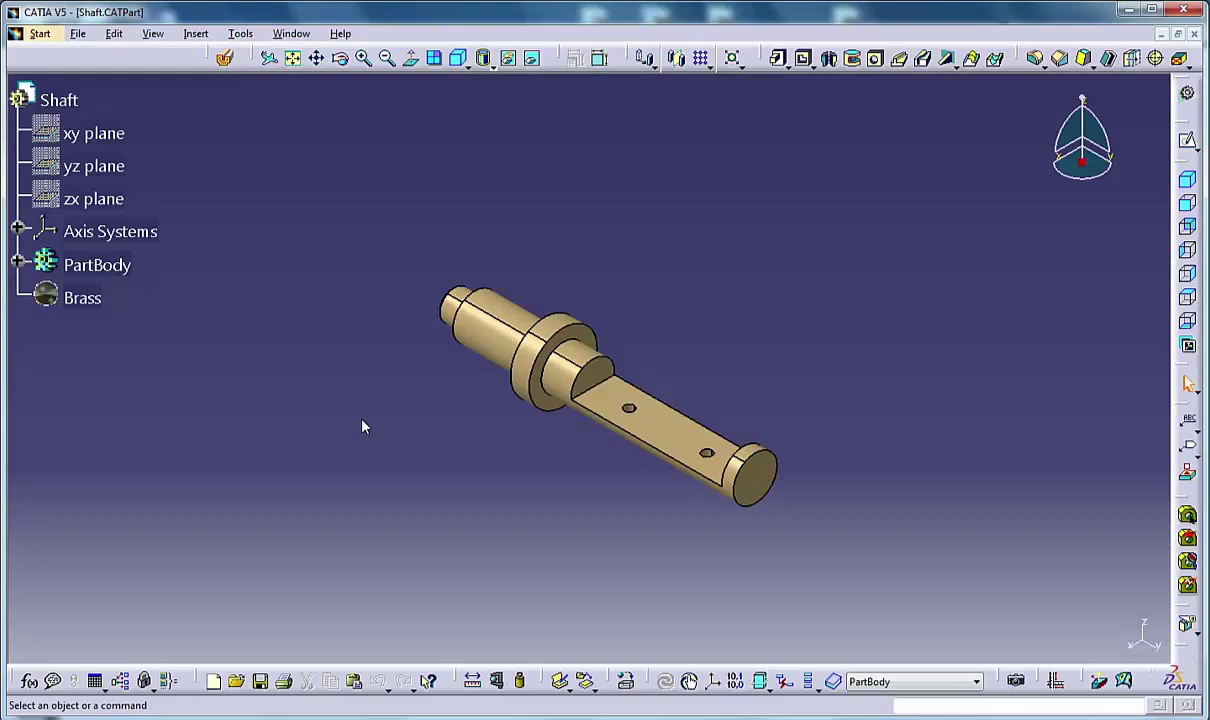
# Step: Start Send To Directory for the open Shaft part, then cancel without copying
pyautogui.click(79, 32)
pyautogui.moveTo(133, 298)
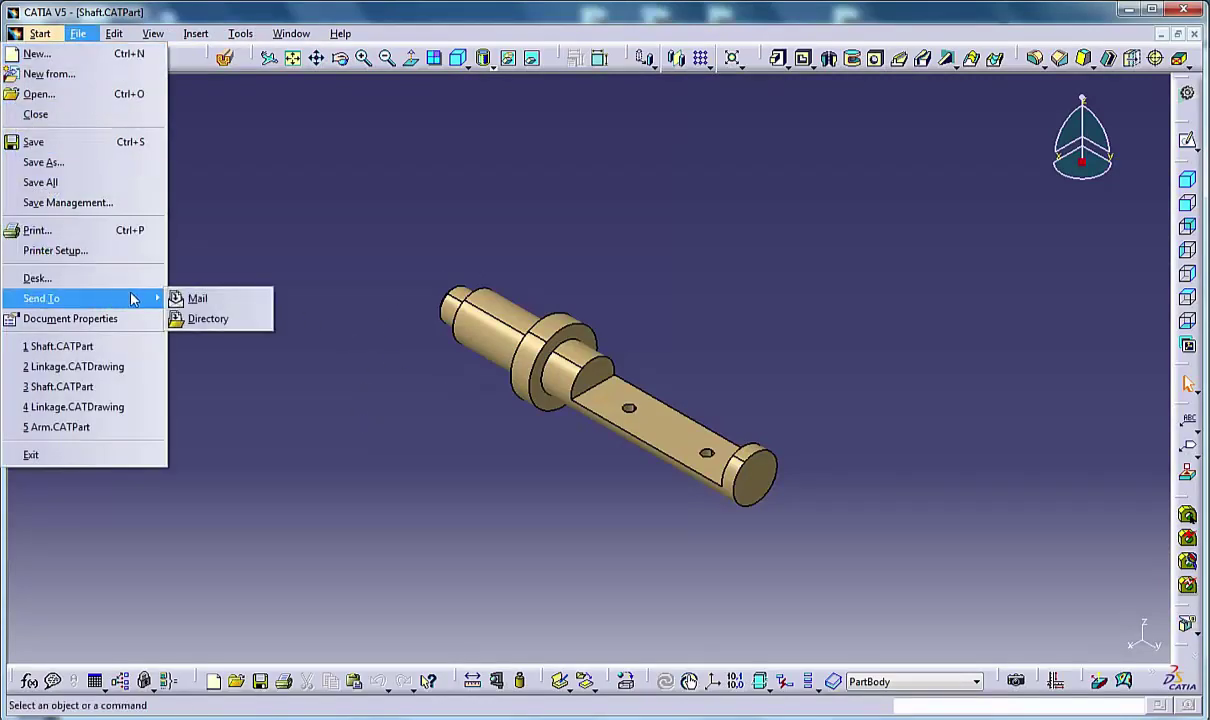
pyautogui.click(198, 318)
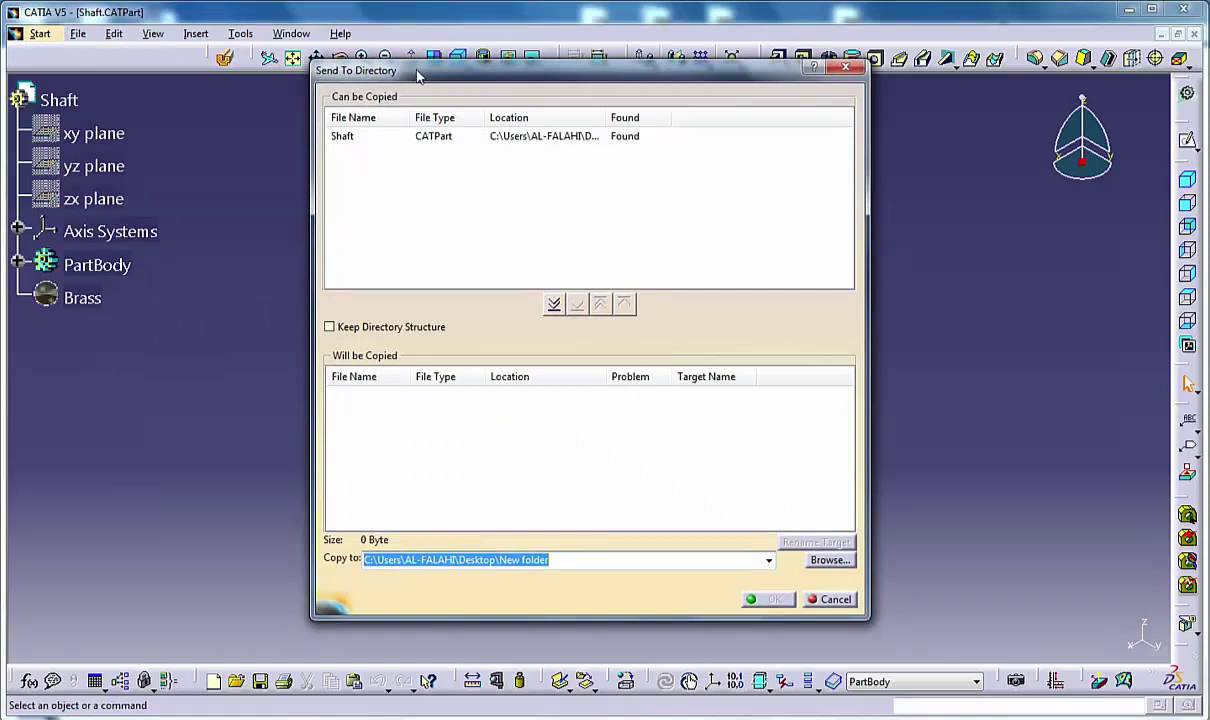
pyautogui.moveTo(385, 70); pyautogui.dragTo(425, 79)
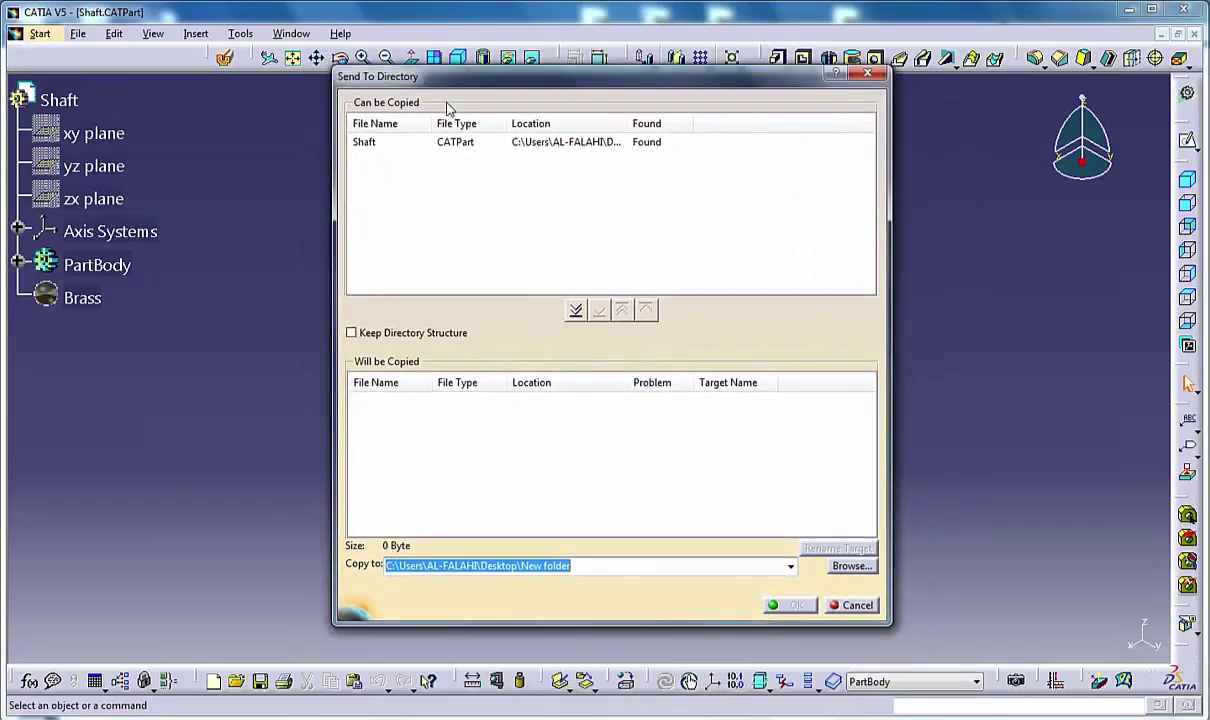
pyautogui.click(857, 606)
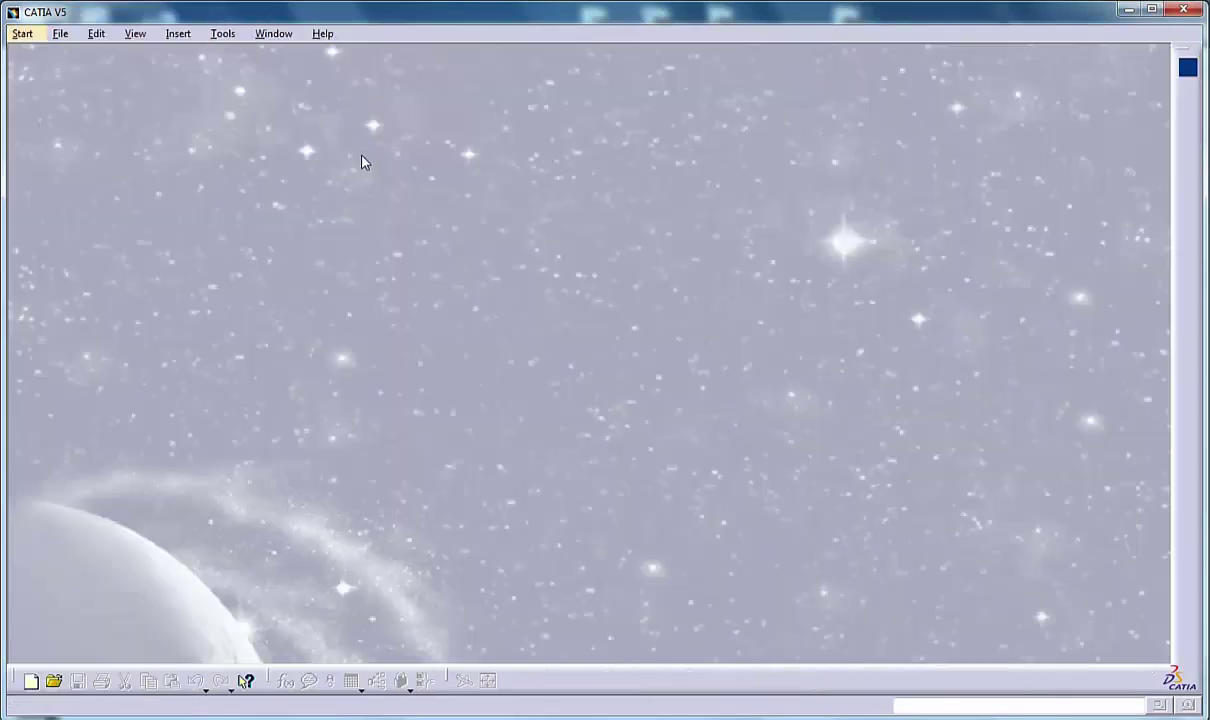
# Step: Load all nine files of the Butterfly folder into Send To Directory
pyautogui.click(61, 37)
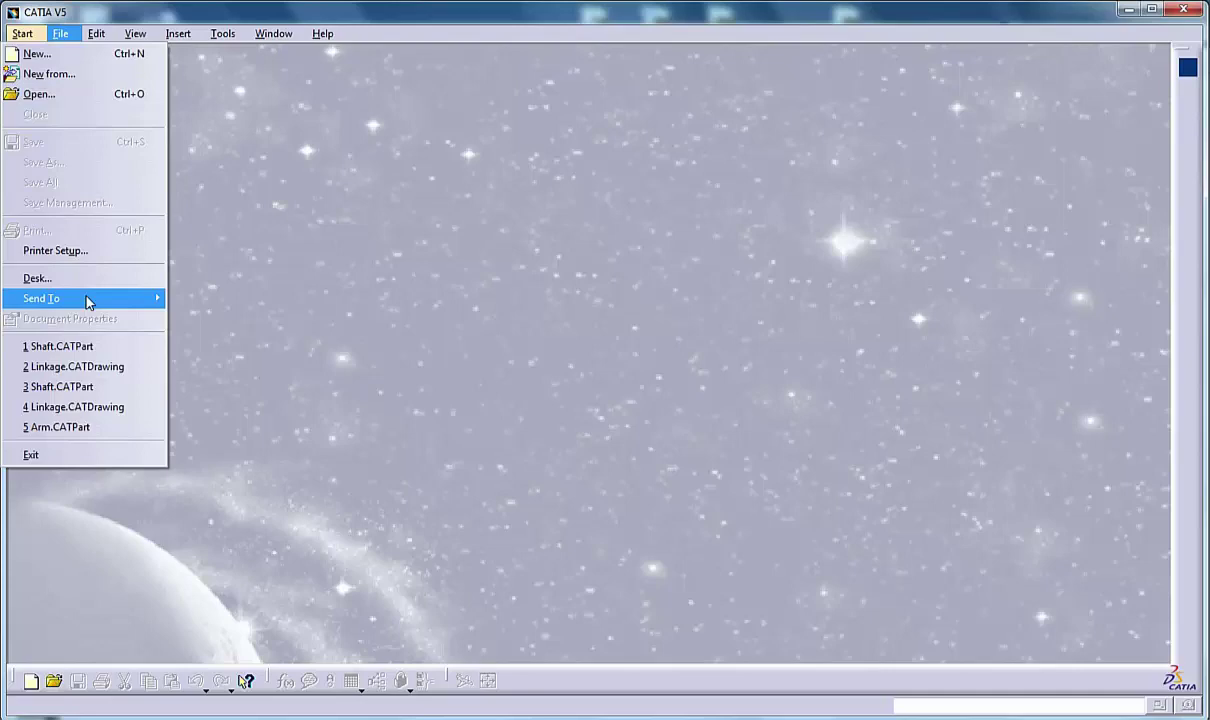
pyautogui.moveTo(88, 299)
pyautogui.click(199, 319)
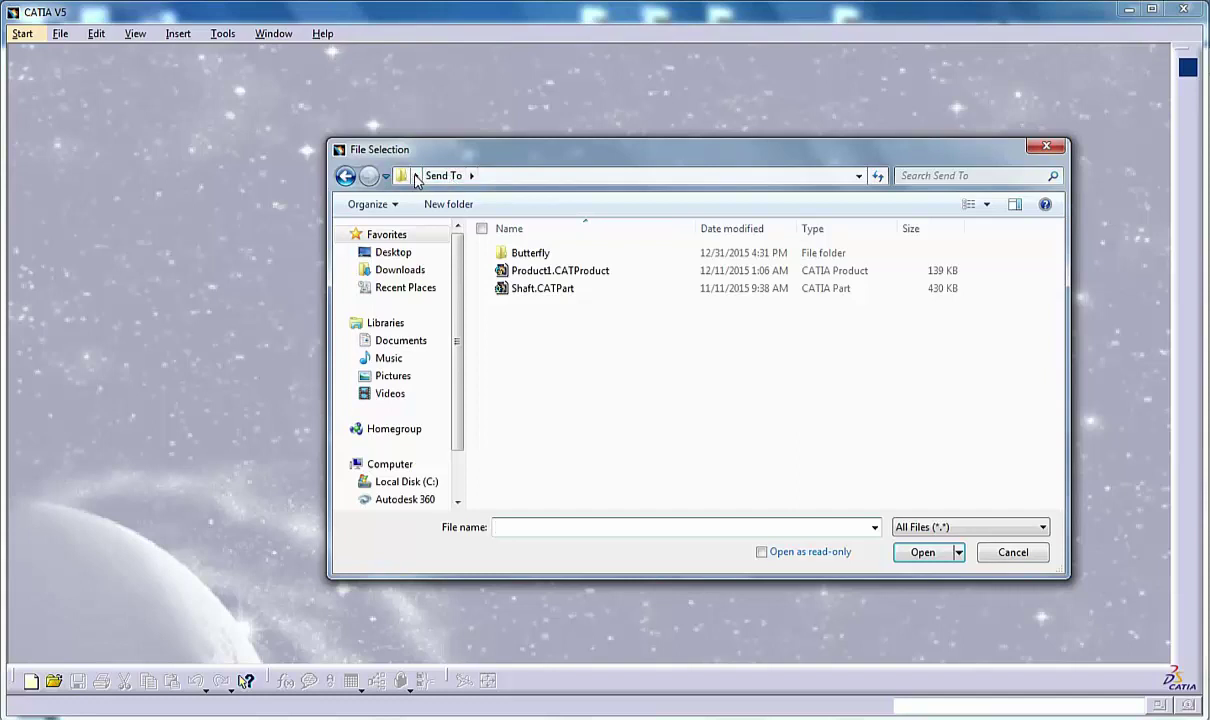
pyautogui.doubleClick(515, 255)
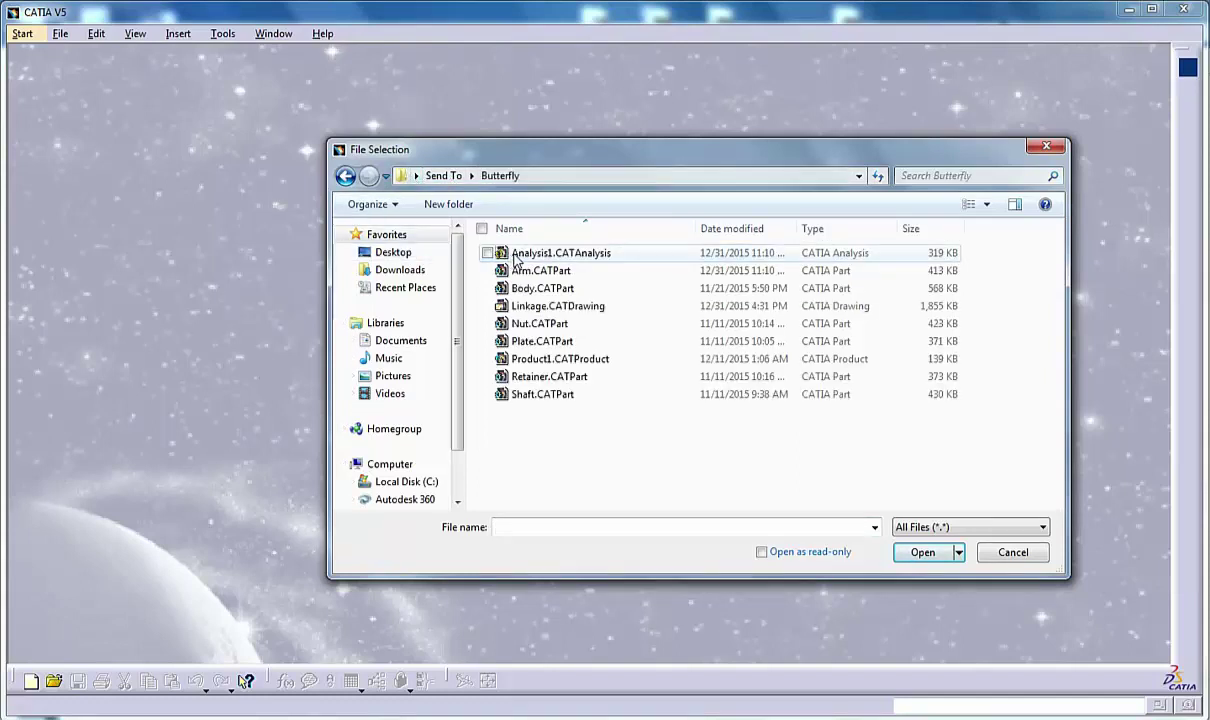
pyautogui.click(540, 256)
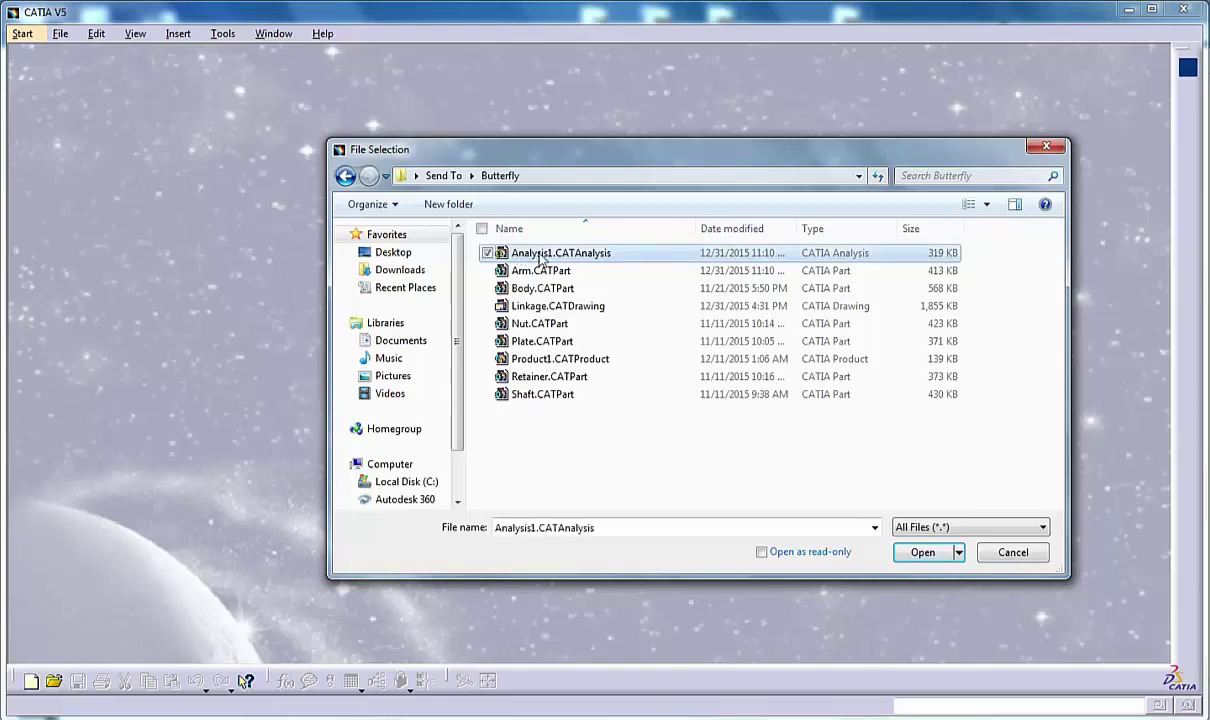
pyautogui.hotkey('ctrl', 'a')
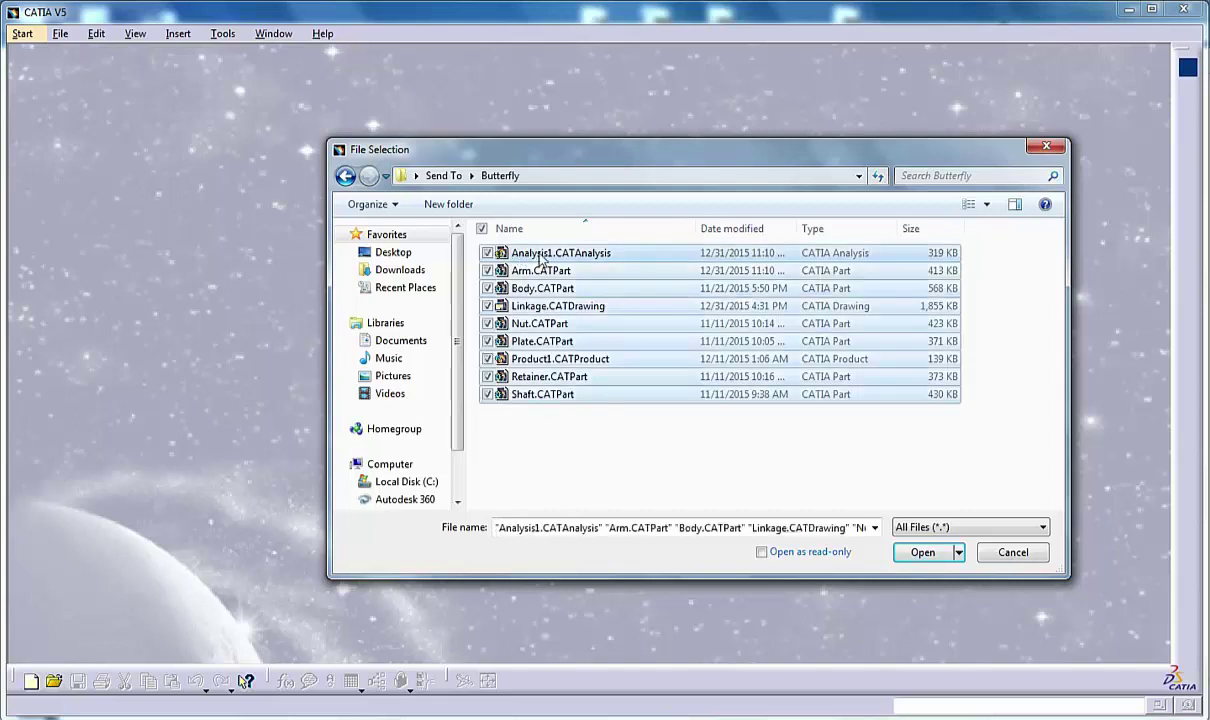
pyautogui.click(920, 553)
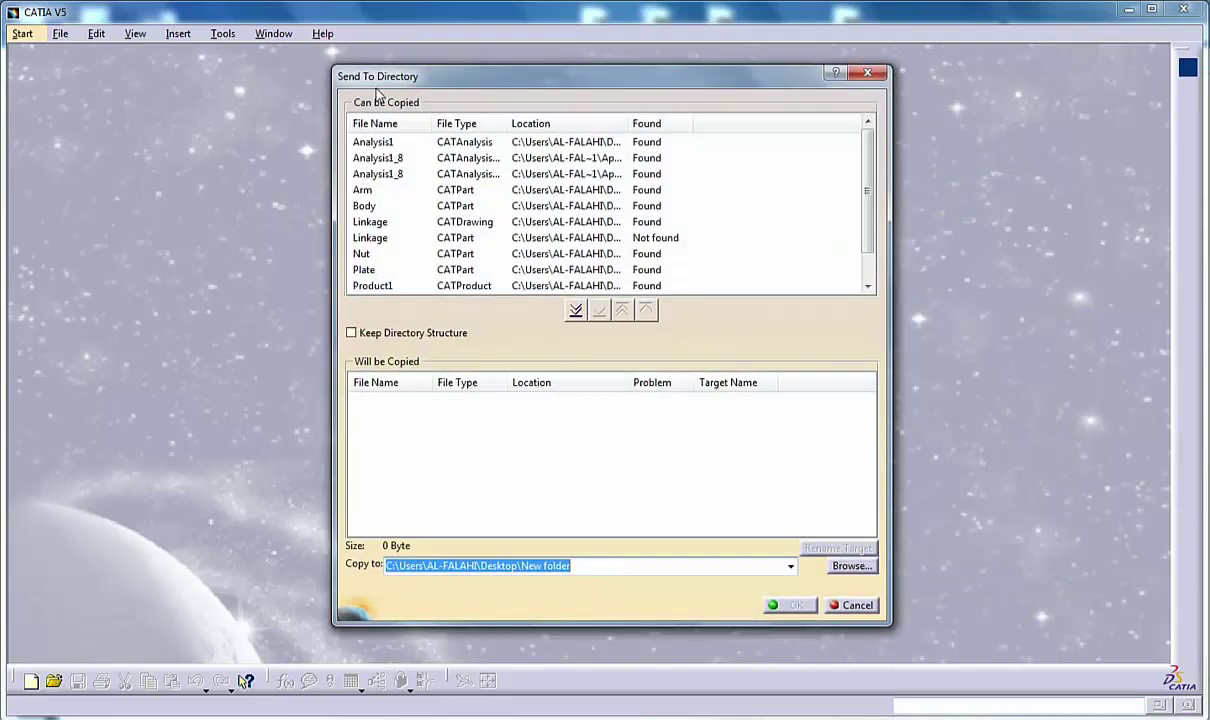
# Step: Move and widen the Send To Directory window, expanding the File Type and Location columns
pyautogui.moveTo(500, 74); pyautogui.dragTo(547, 60)
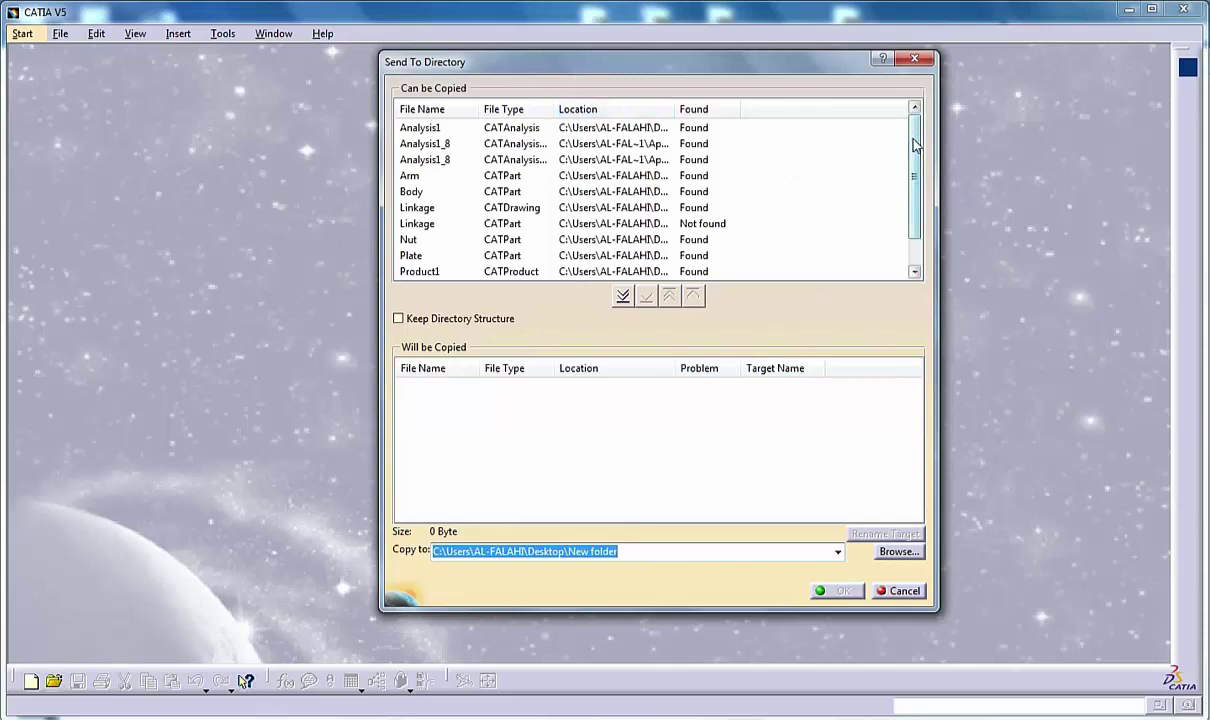
pyautogui.moveTo(914, 150); pyautogui.dragTo(916, 118)
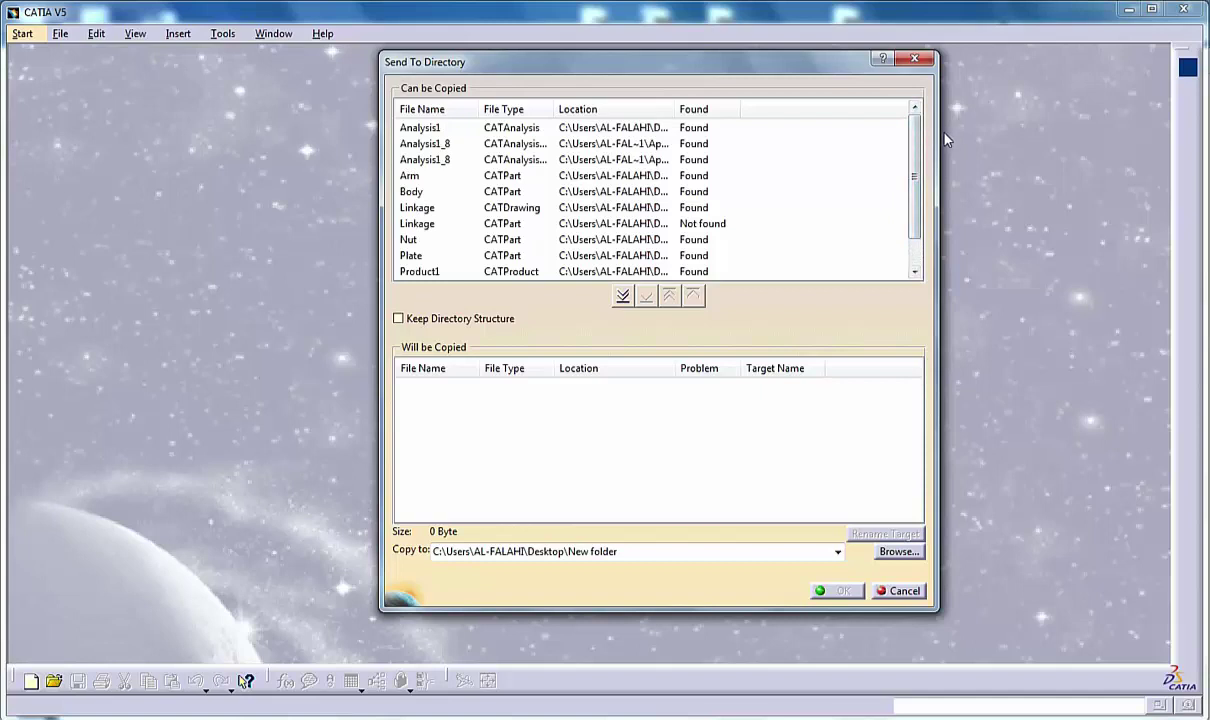
pyautogui.moveTo(940, 127); pyautogui.dragTo(1020, 138)
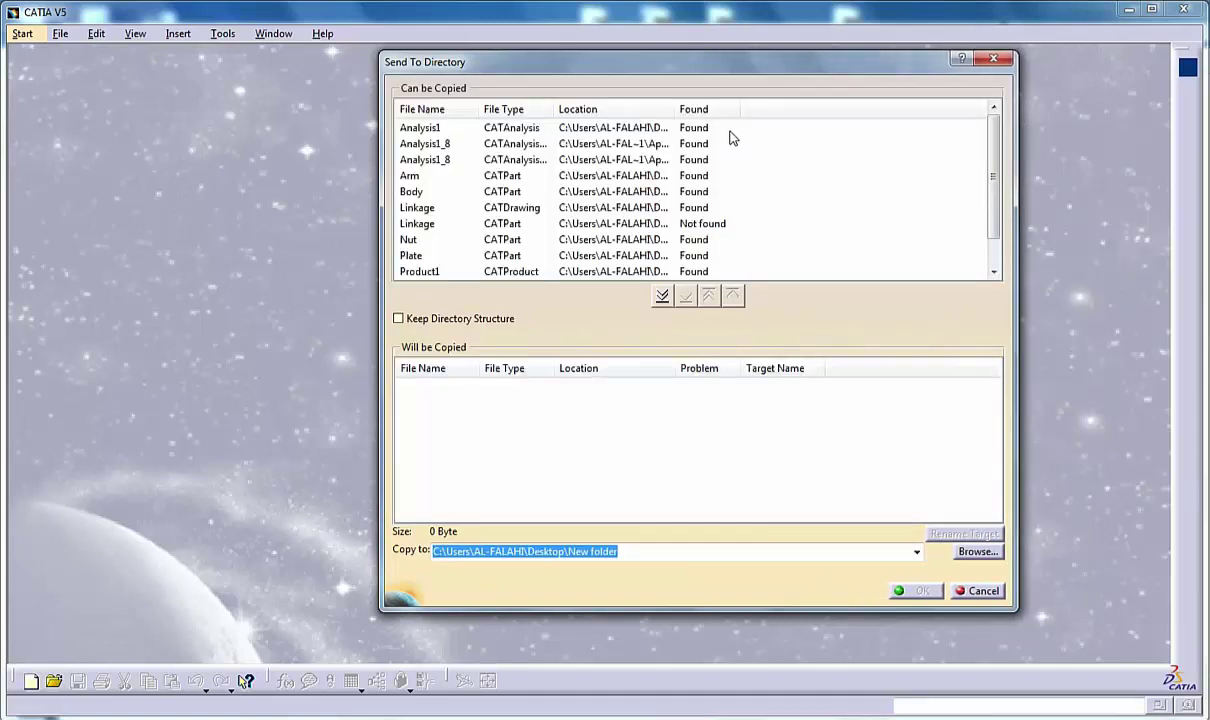
pyautogui.moveTo(678, 114); pyautogui.dragTo(821, 114)
pyautogui.moveTo(552, 109); pyautogui.dragTo(611, 112)
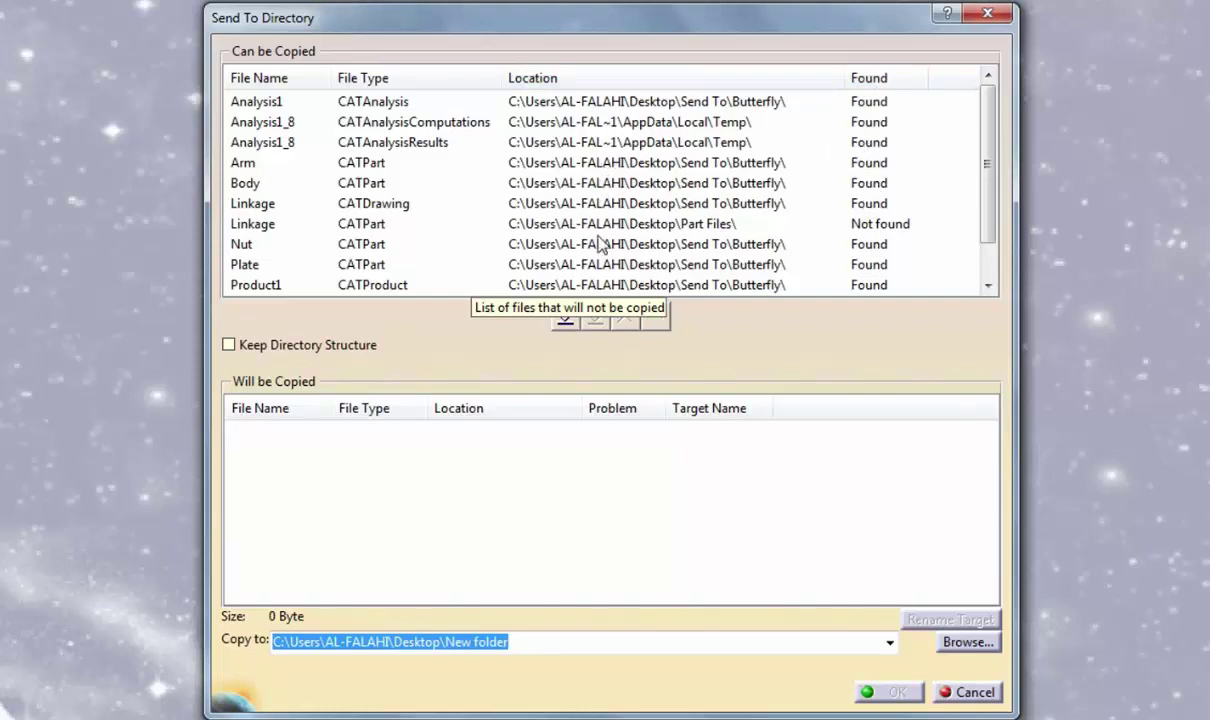
# Step: Queue all found files for copying (23.1 MB) and select the missing Linkage CATPart row
pyautogui.click(564, 321)
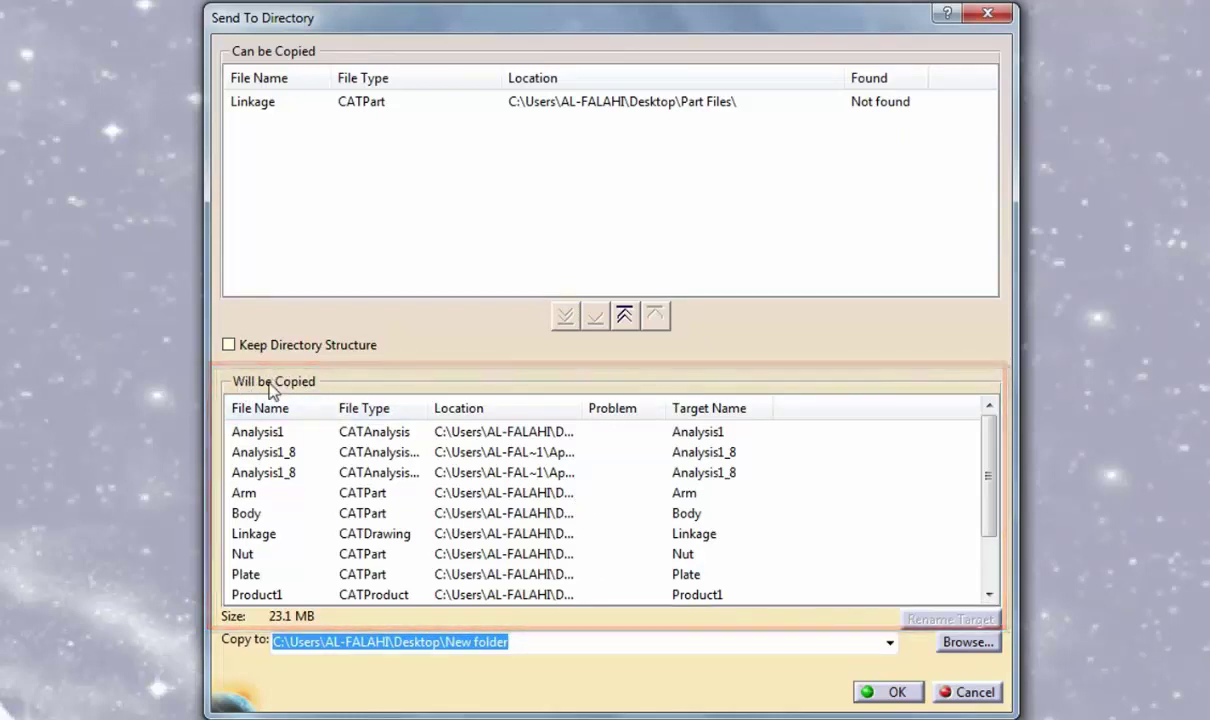
pyautogui.click(340, 106)
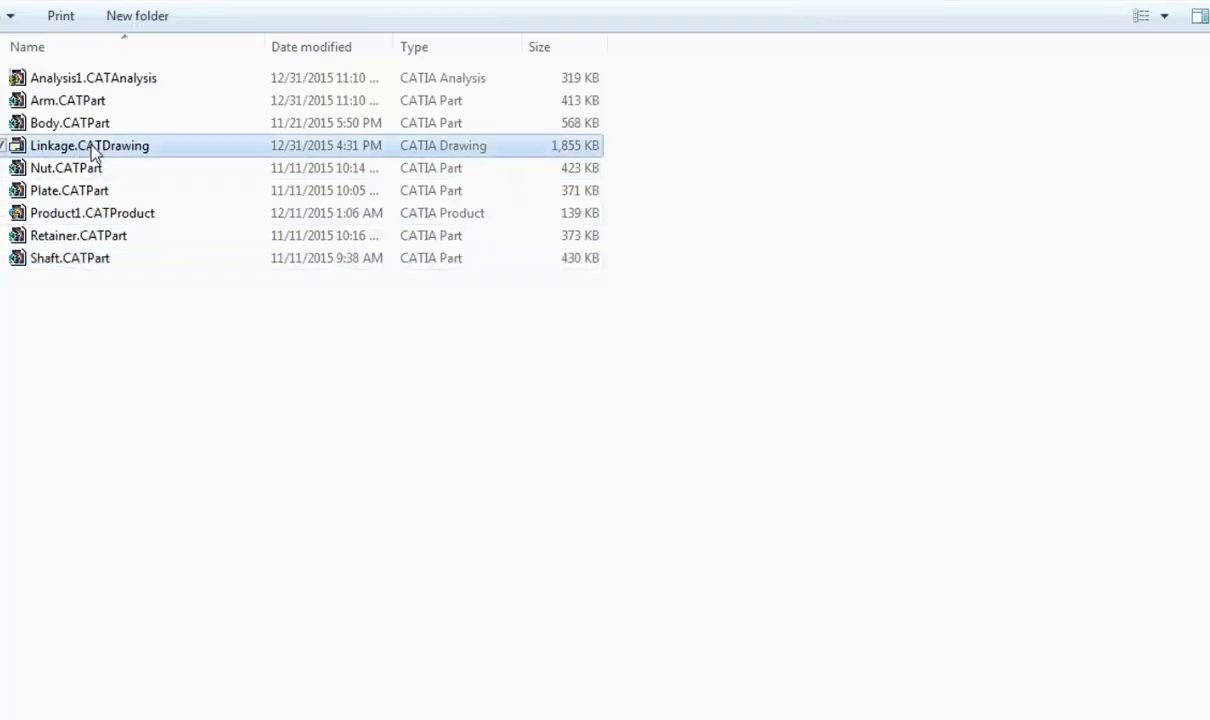
# Step: Open Linkage.CATDrawing in CATIA and move aside the missing Linkage.CATPart warning
pyautogui.doubleClick(93, 148)
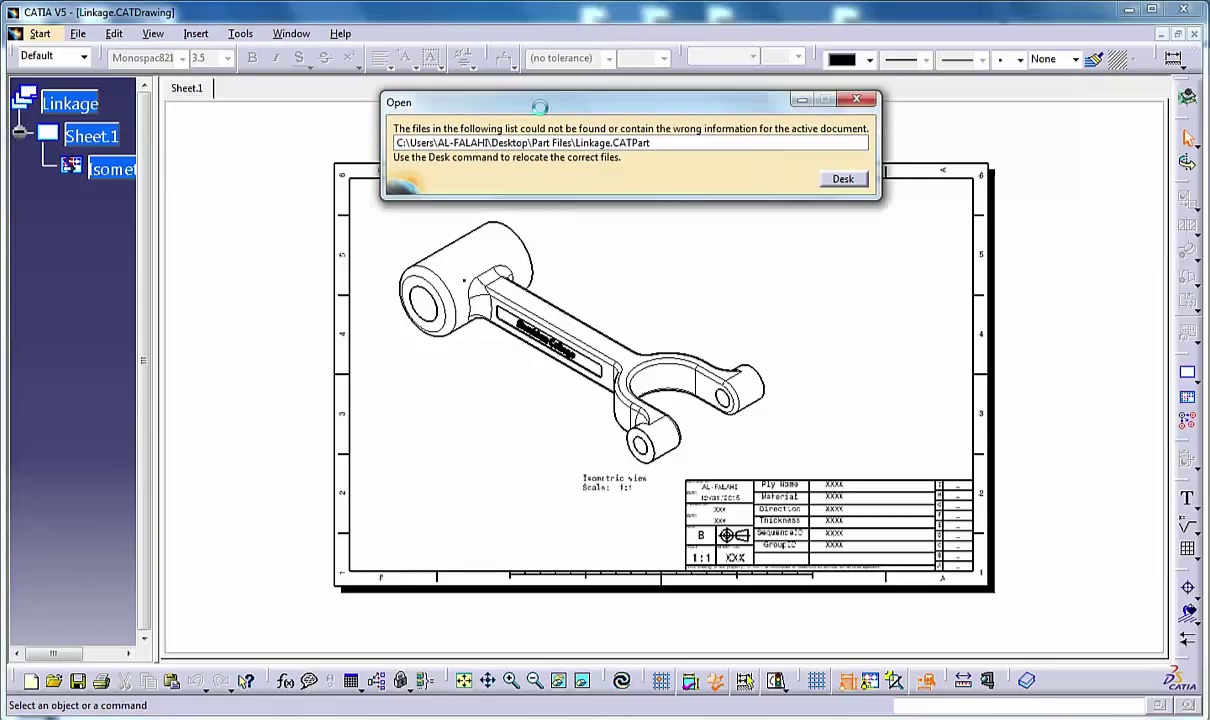
pyautogui.moveTo(454, 92); pyautogui.dragTo(431, 149)
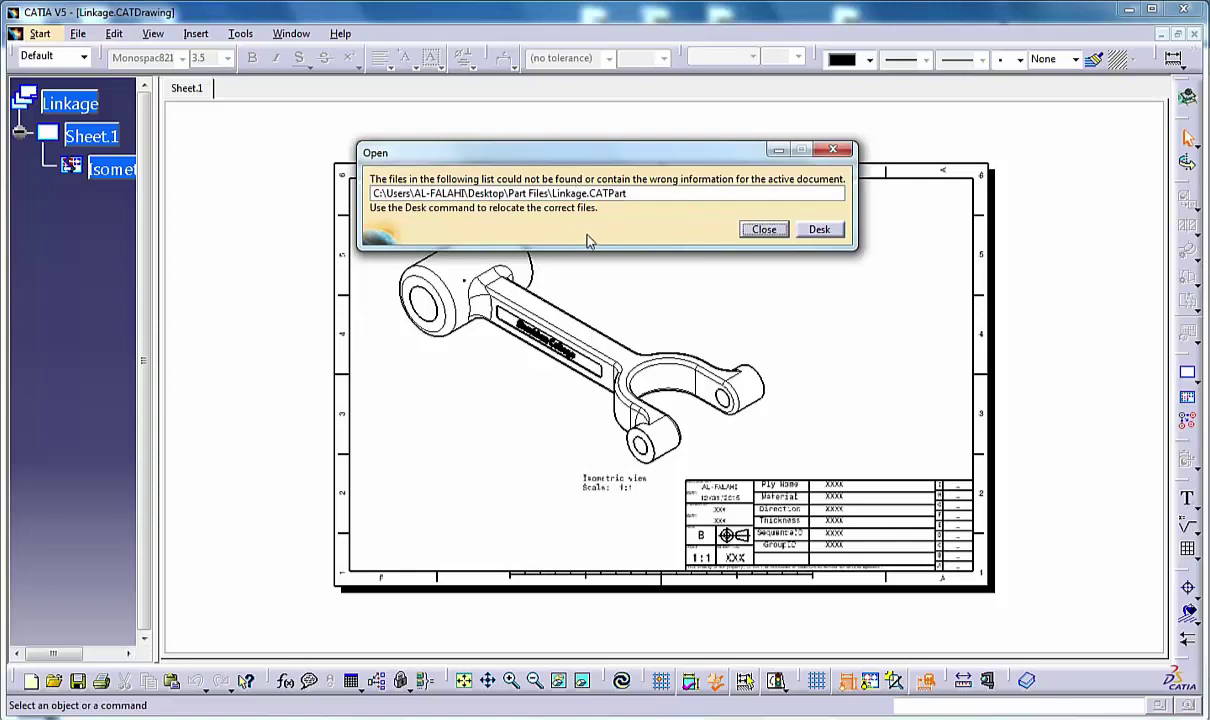
# Step: Dismiss the warning and use Edit > Links, Pointed documents, Find to locate Linkage.CATPart
pyautogui.click(764, 229)
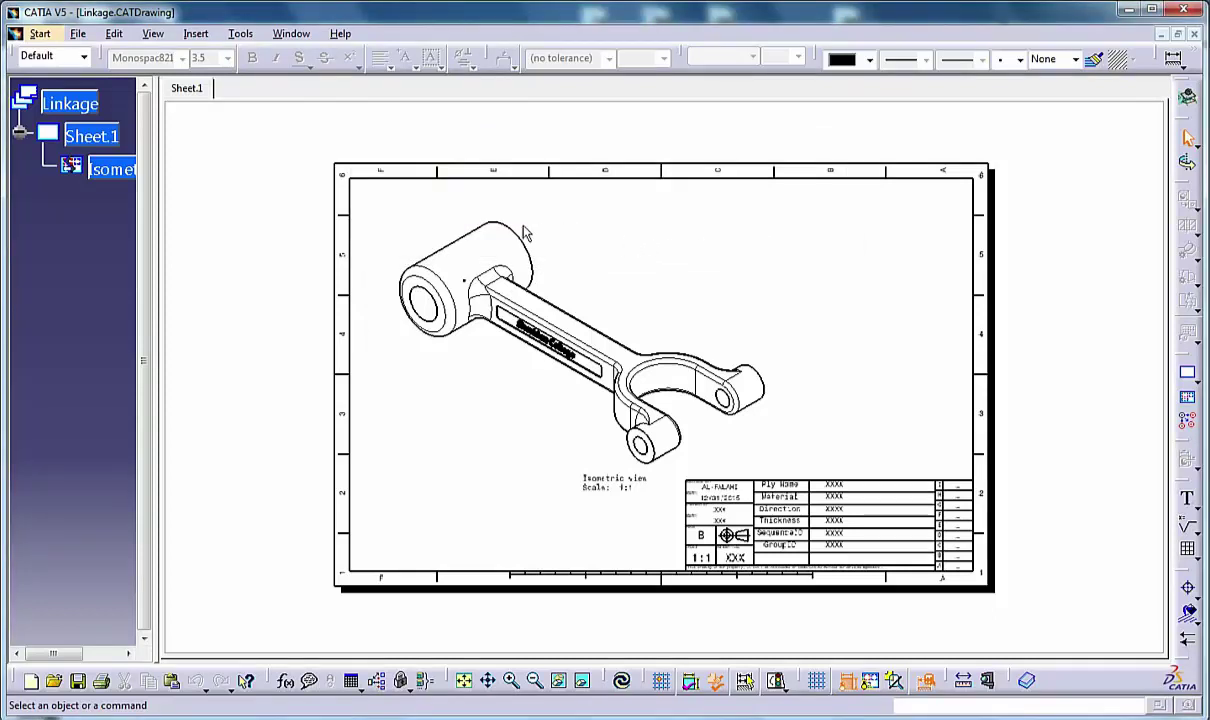
pyautogui.click(114, 33)
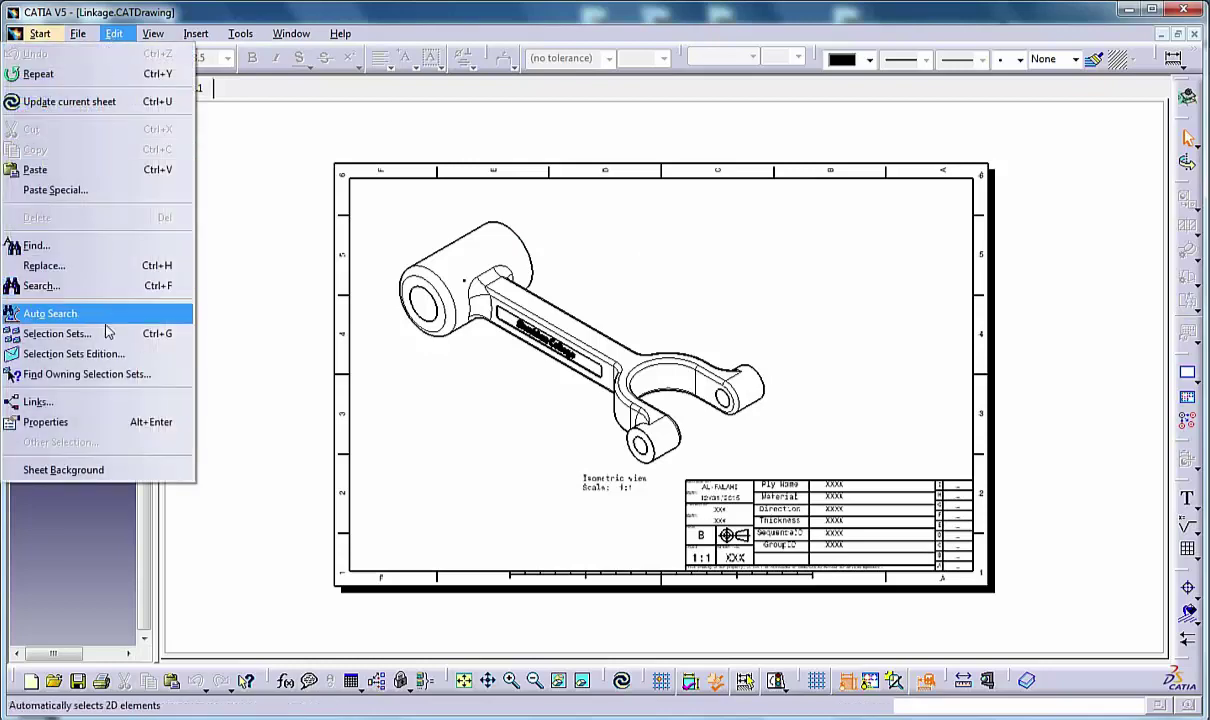
pyautogui.click(72, 403)
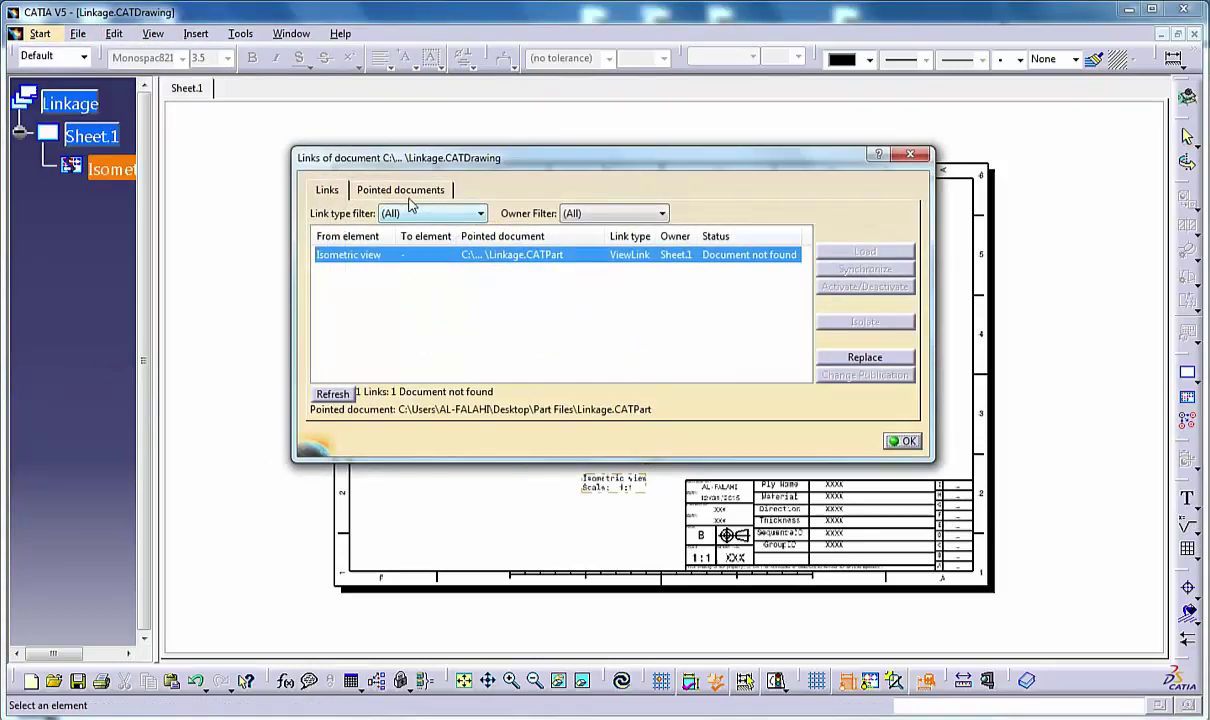
pyautogui.click(387, 192)
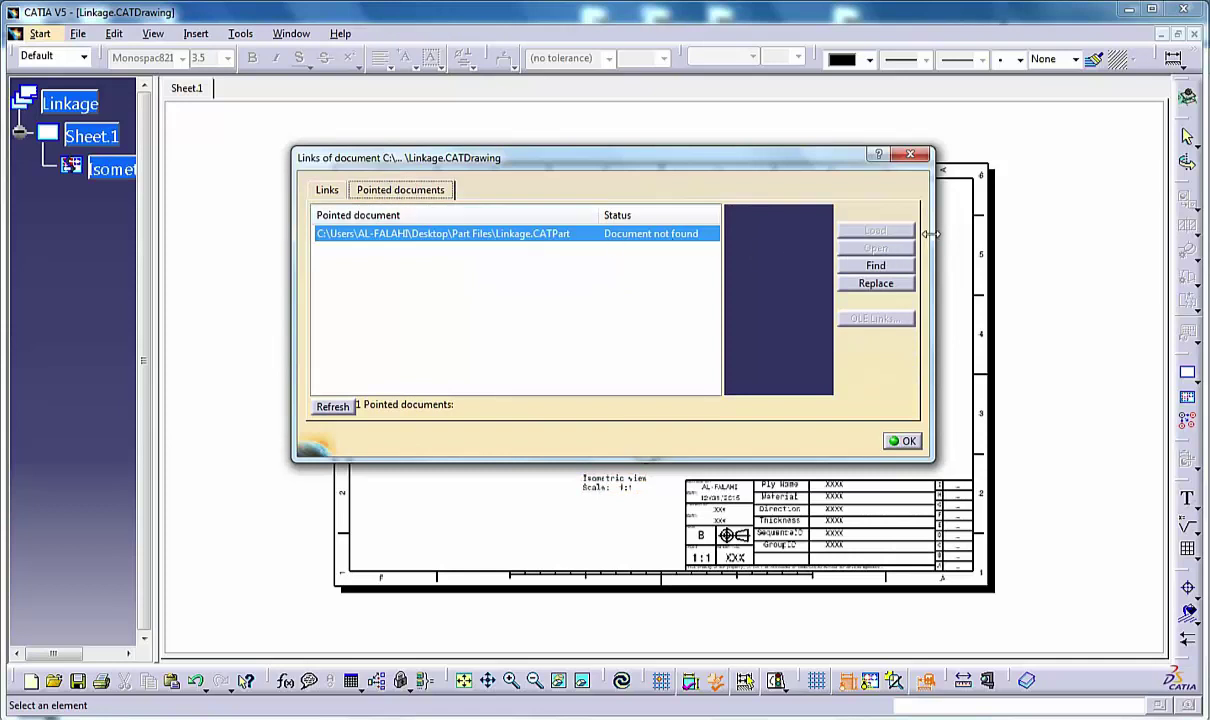
pyautogui.moveTo(935, 234); pyautogui.dragTo(1007, 234)
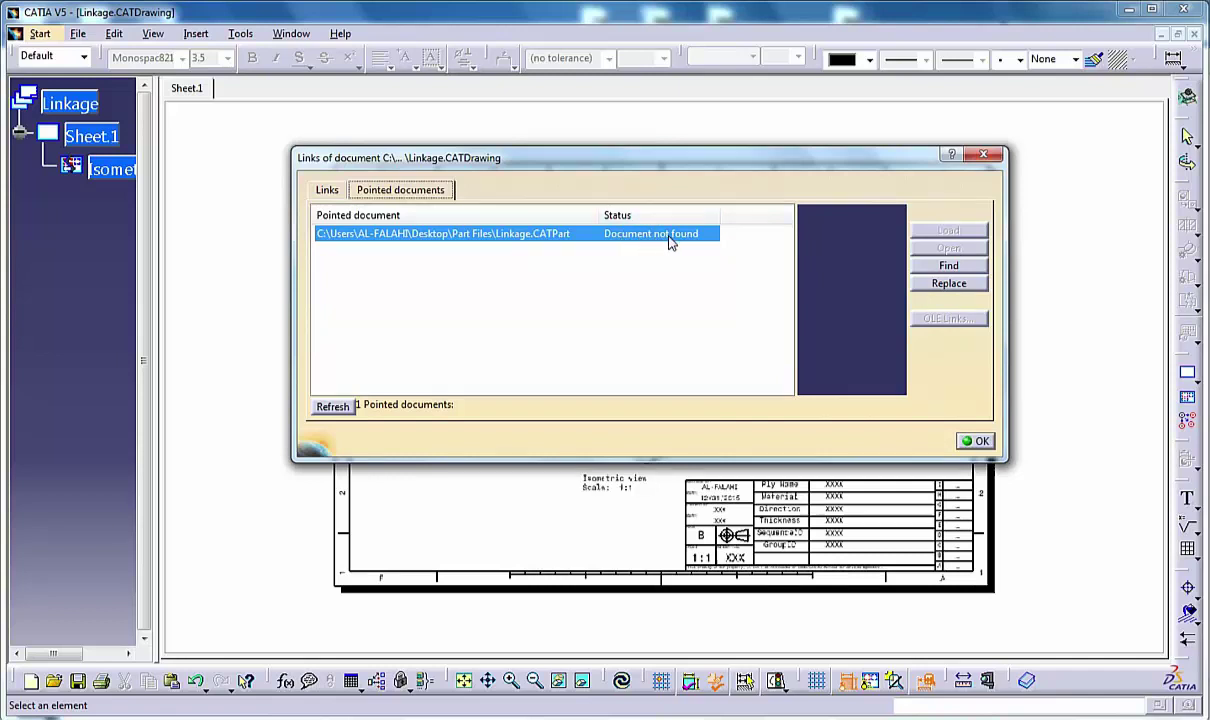
pyautogui.click(947, 268)
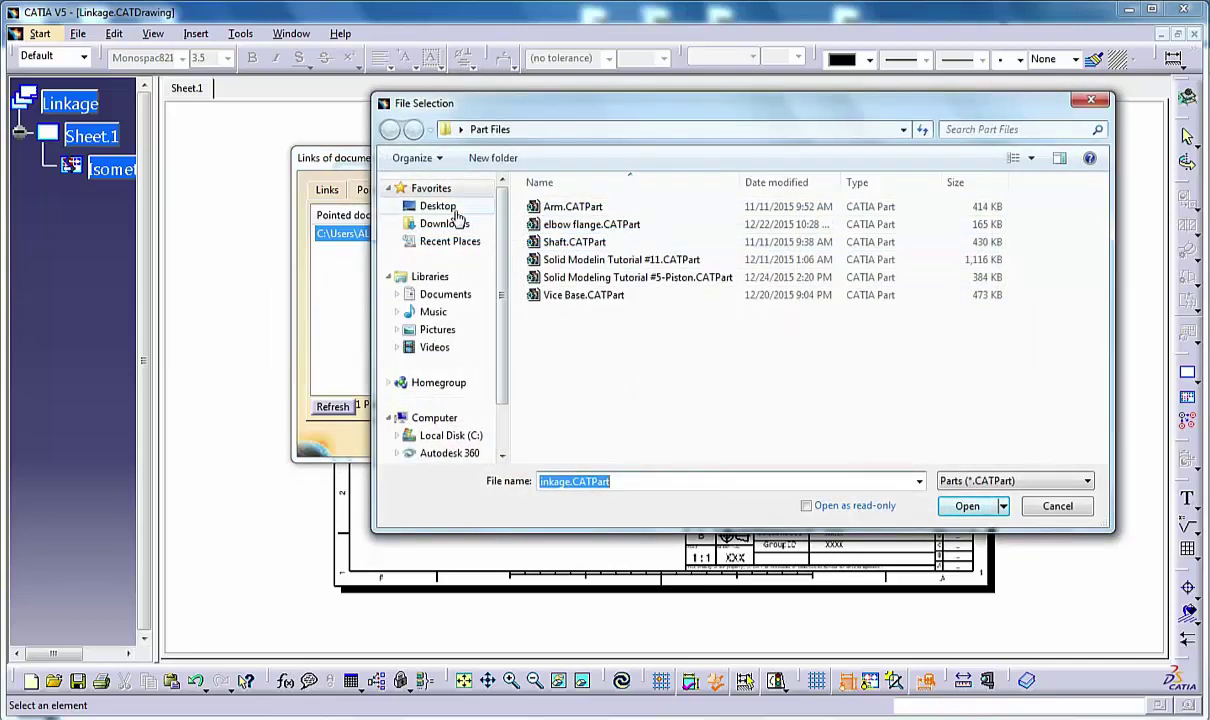
# Step: Relink the drawing to Linkage.CATPart in Desktop\Main and confirm the links
pyautogui.click(445, 212)
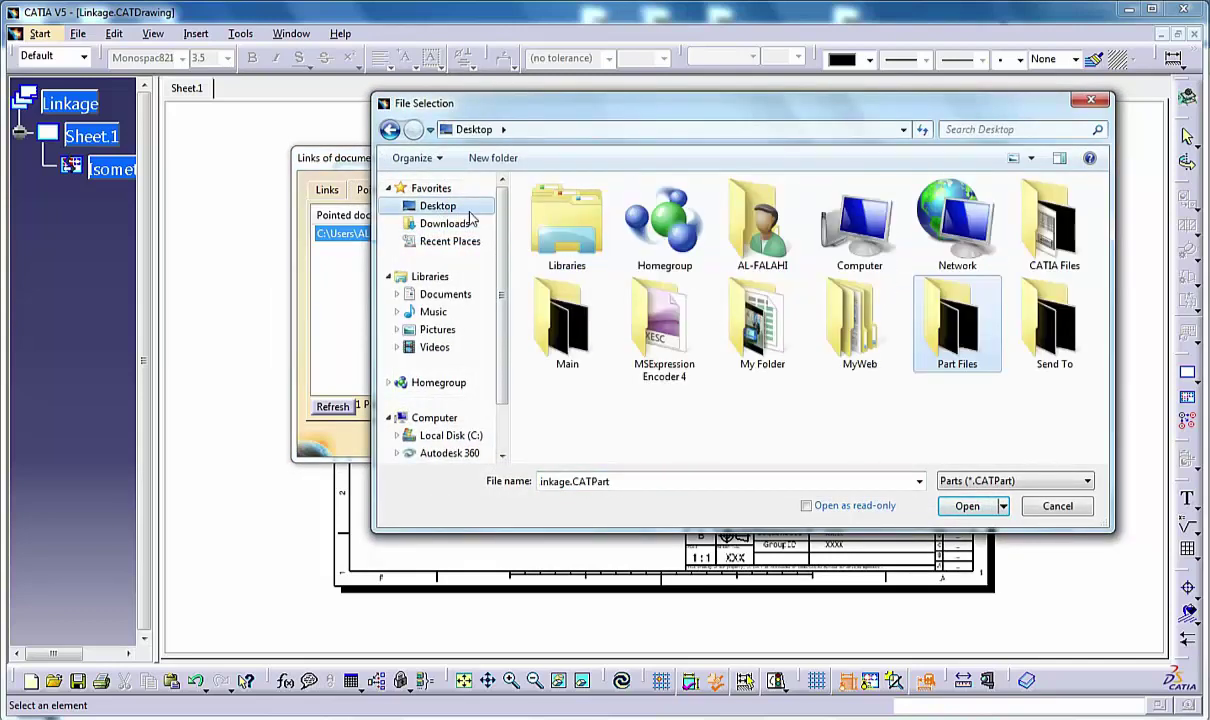
pyautogui.doubleClick(567, 311)
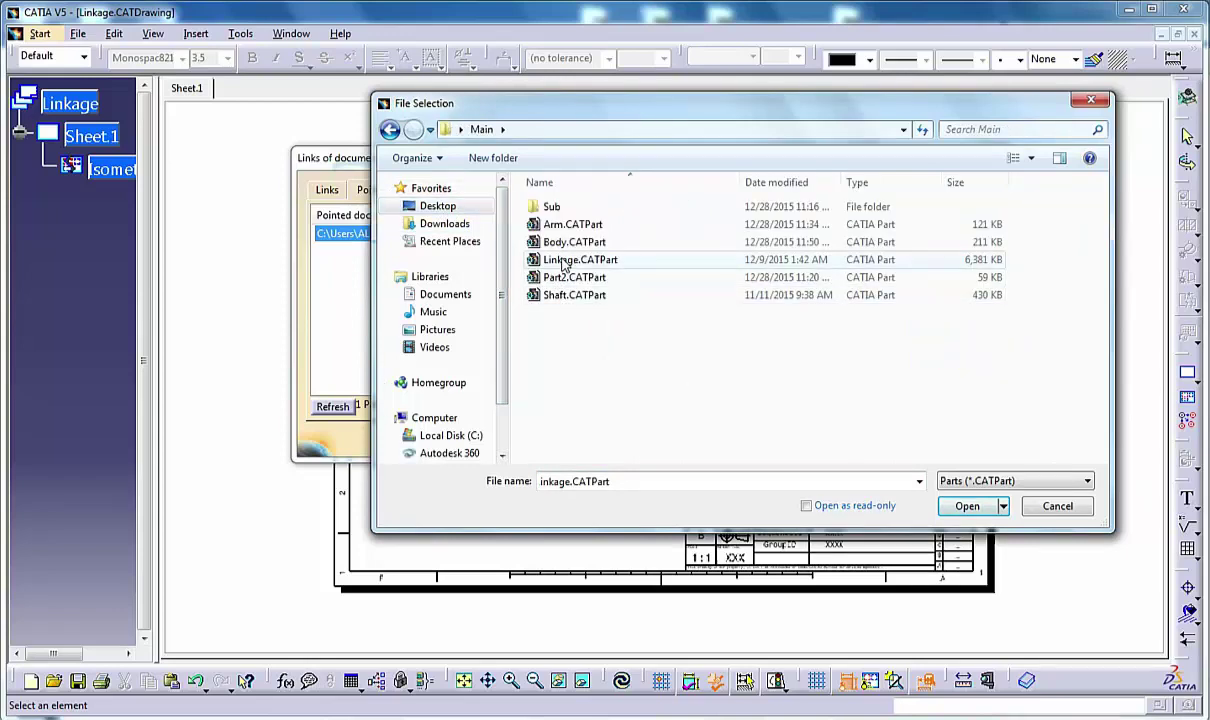
pyautogui.click(575, 259)
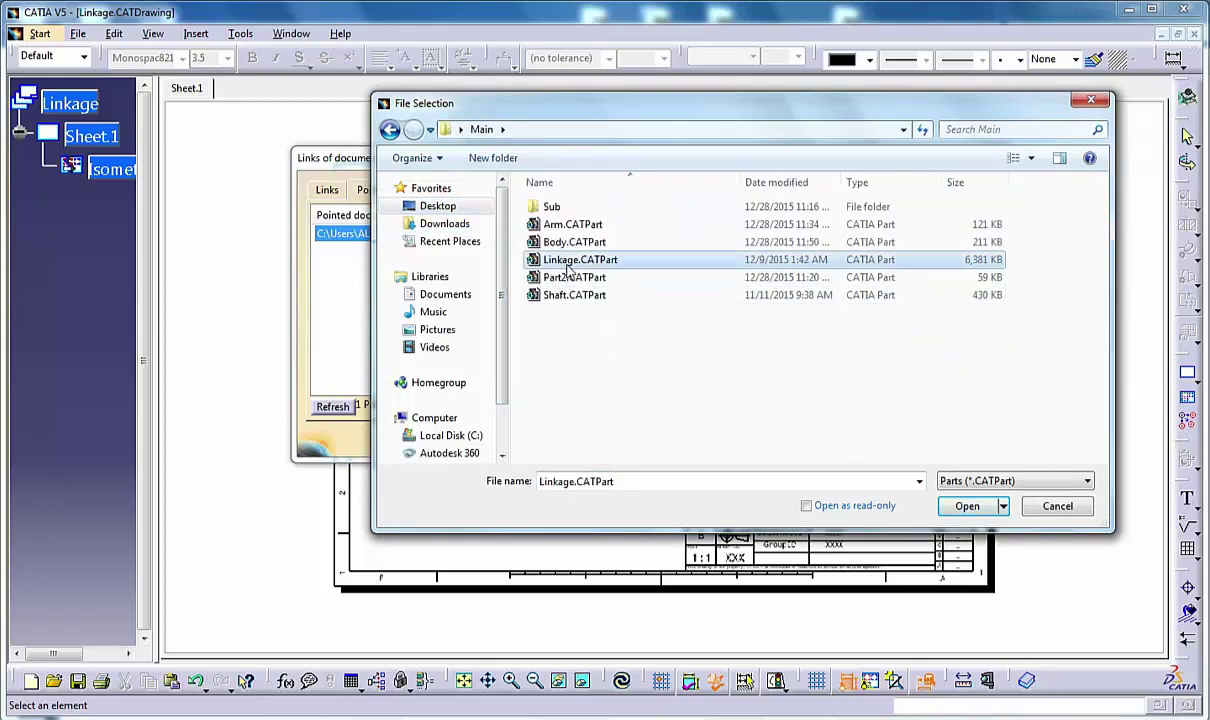
pyautogui.click(966, 506)
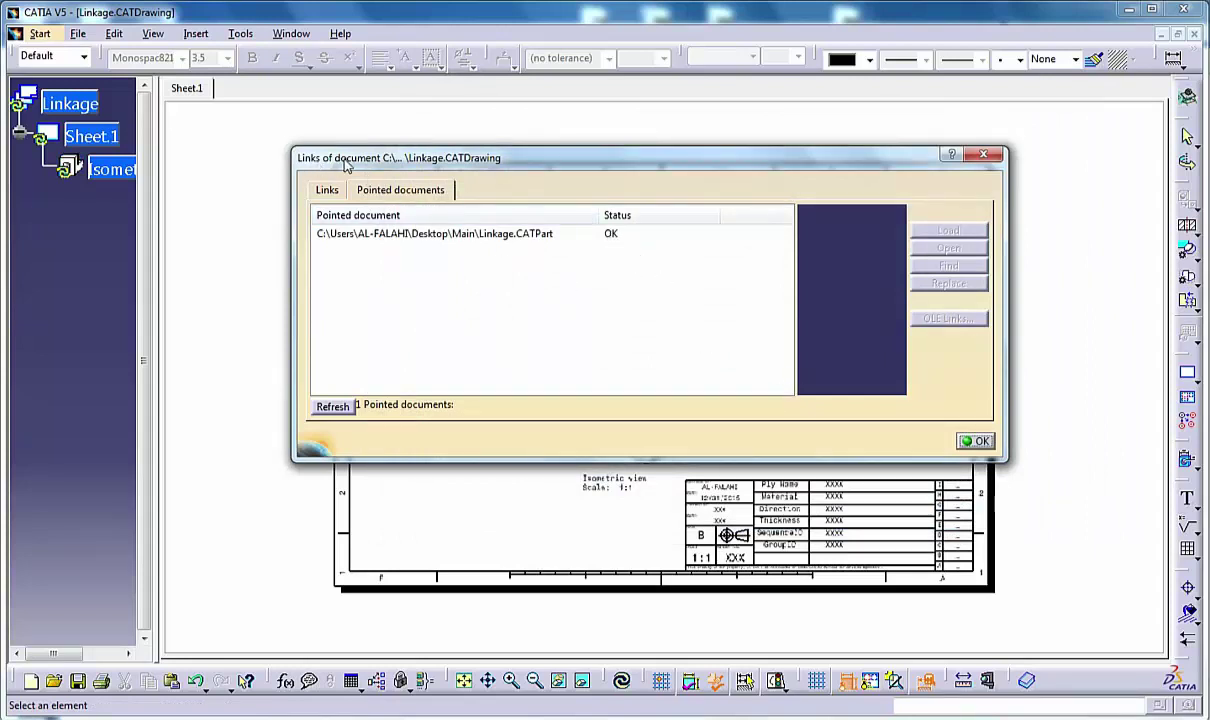
pyautogui.click(975, 441)
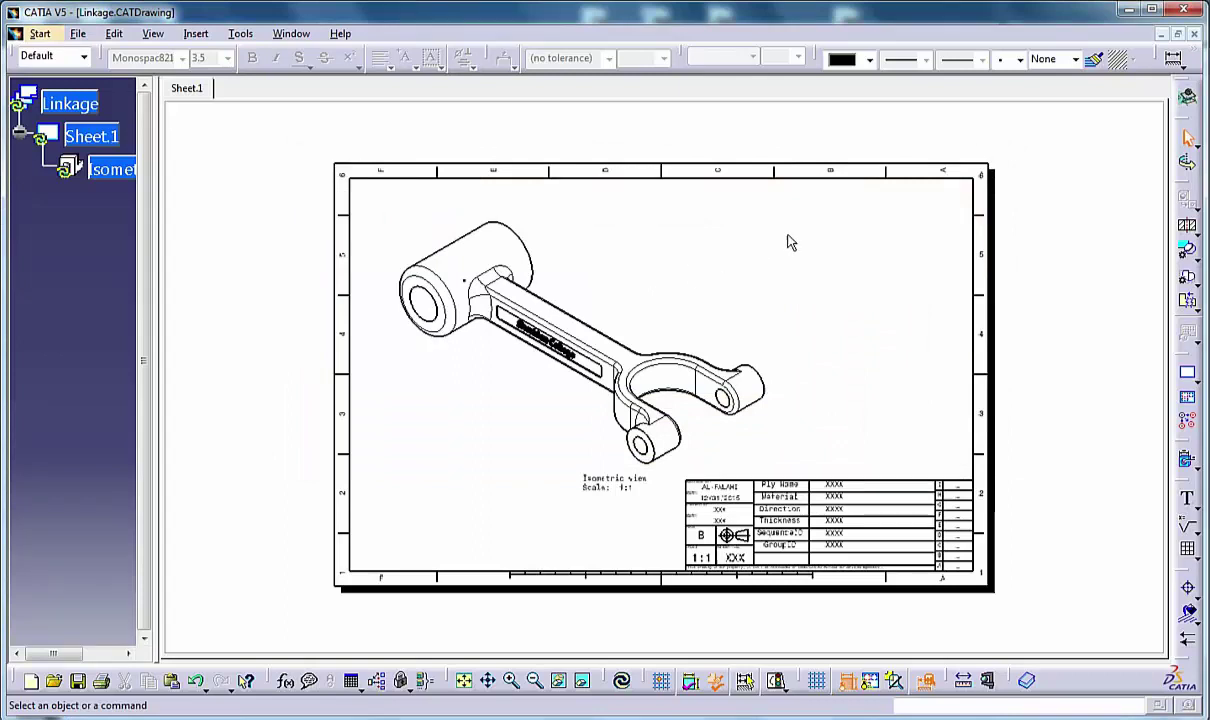
# Step: Close the Linkage drawing, saving its changes
pyautogui.click(1196, 35)
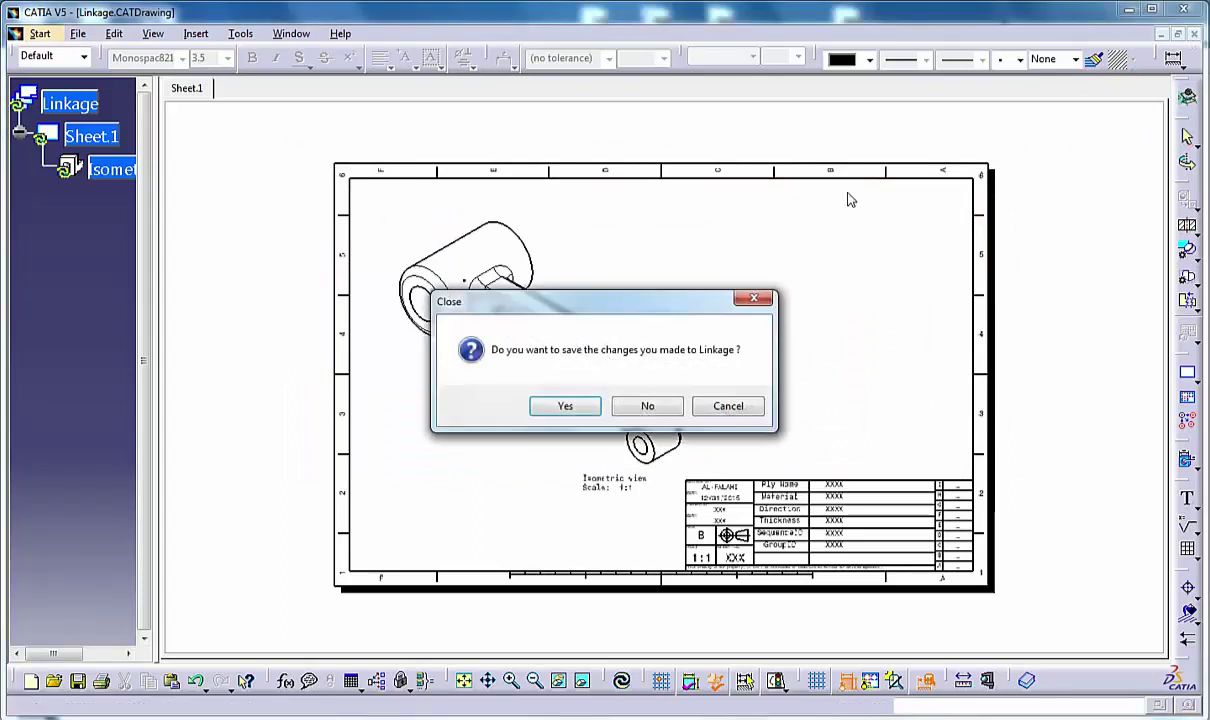
pyautogui.moveTo(658, 304); pyautogui.dragTo(683, 186)
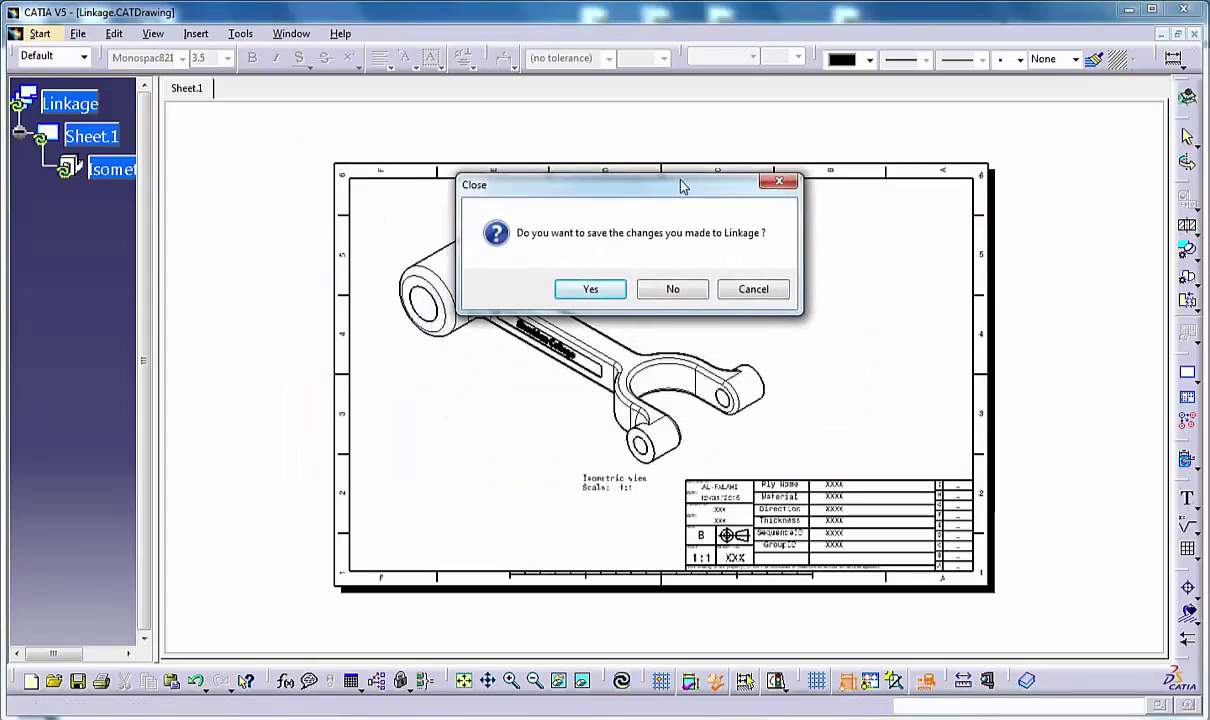
pyautogui.click(592, 287)
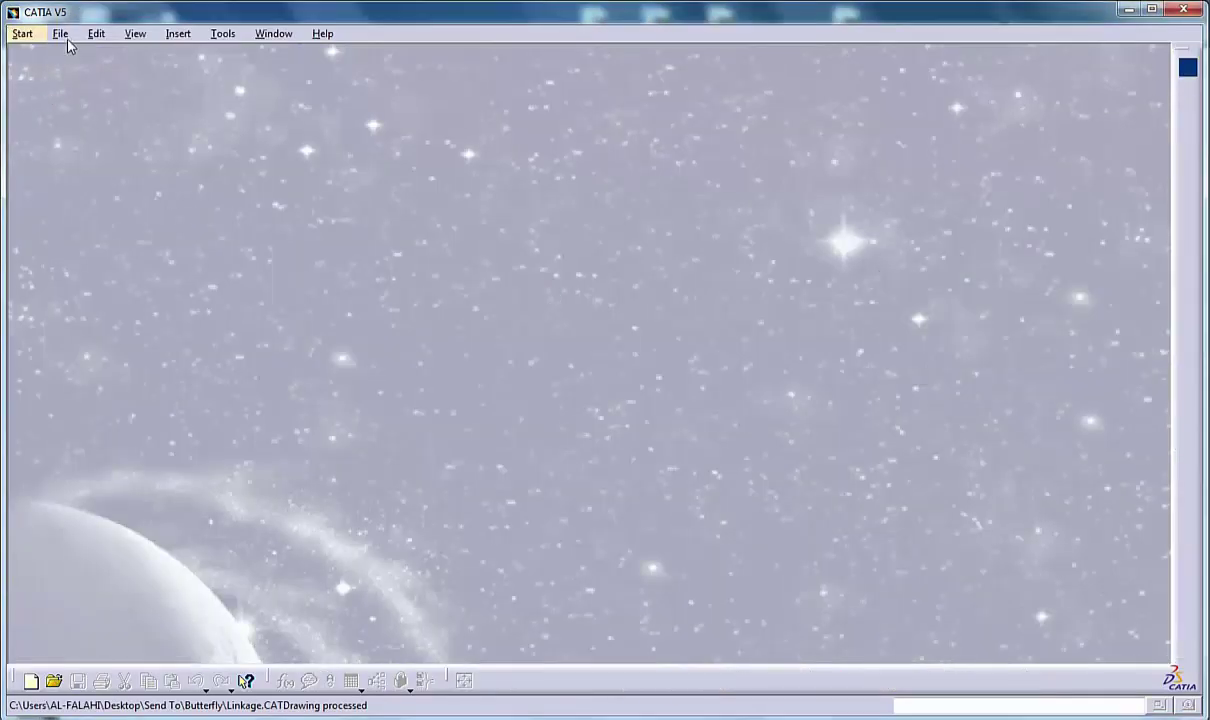
# Step: Load all files in the Butterfly folder, from Analysis1 onward, into Send To Directory
pyautogui.click(62, 36)
pyautogui.moveTo(108, 300)
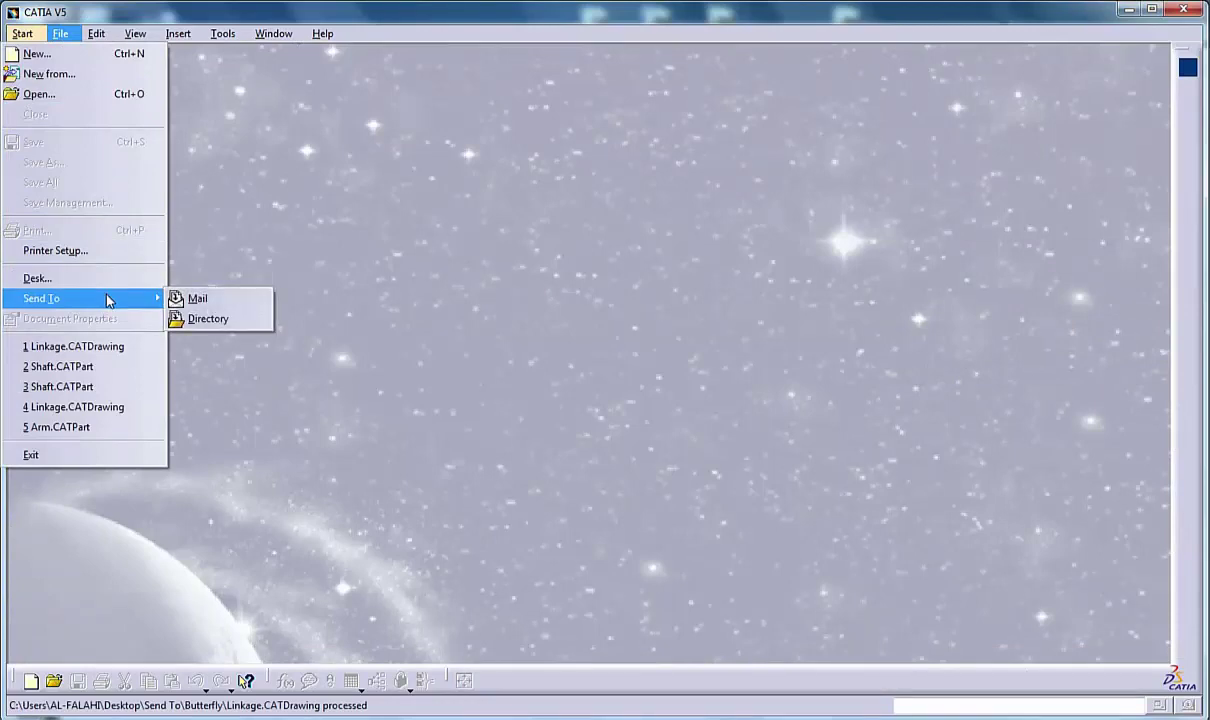
pyautogui.click(203, 319)
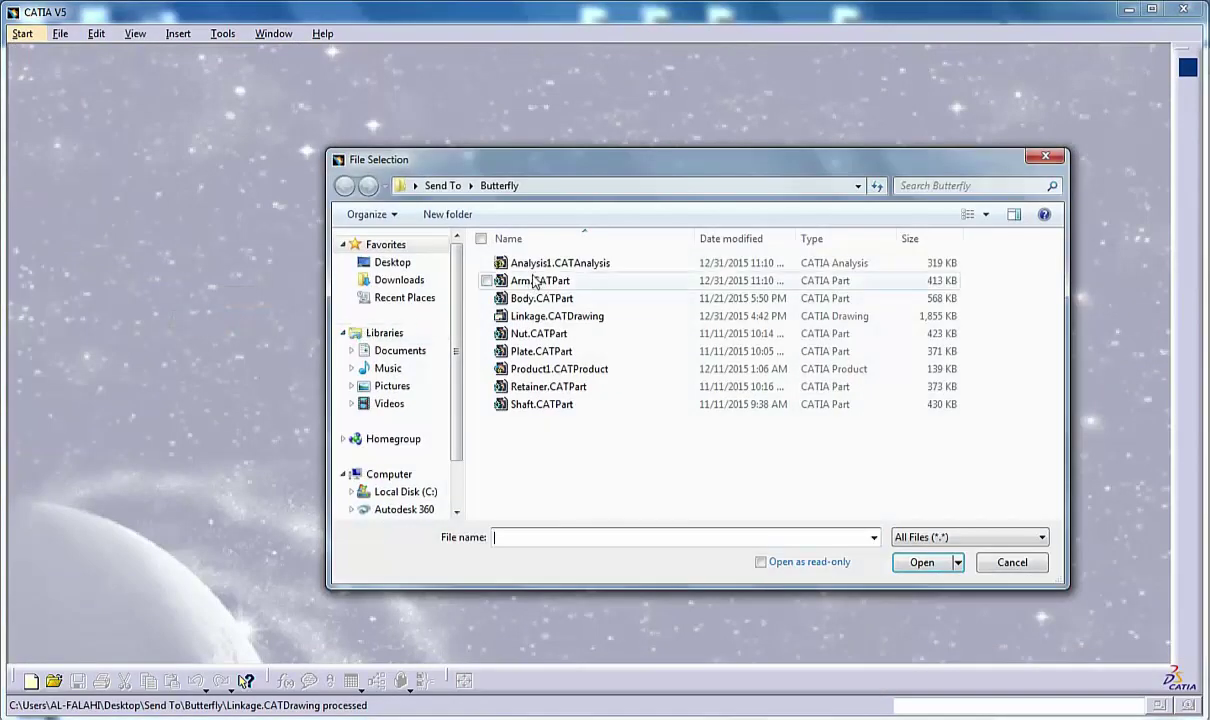
pyautogui.click(532, 268)
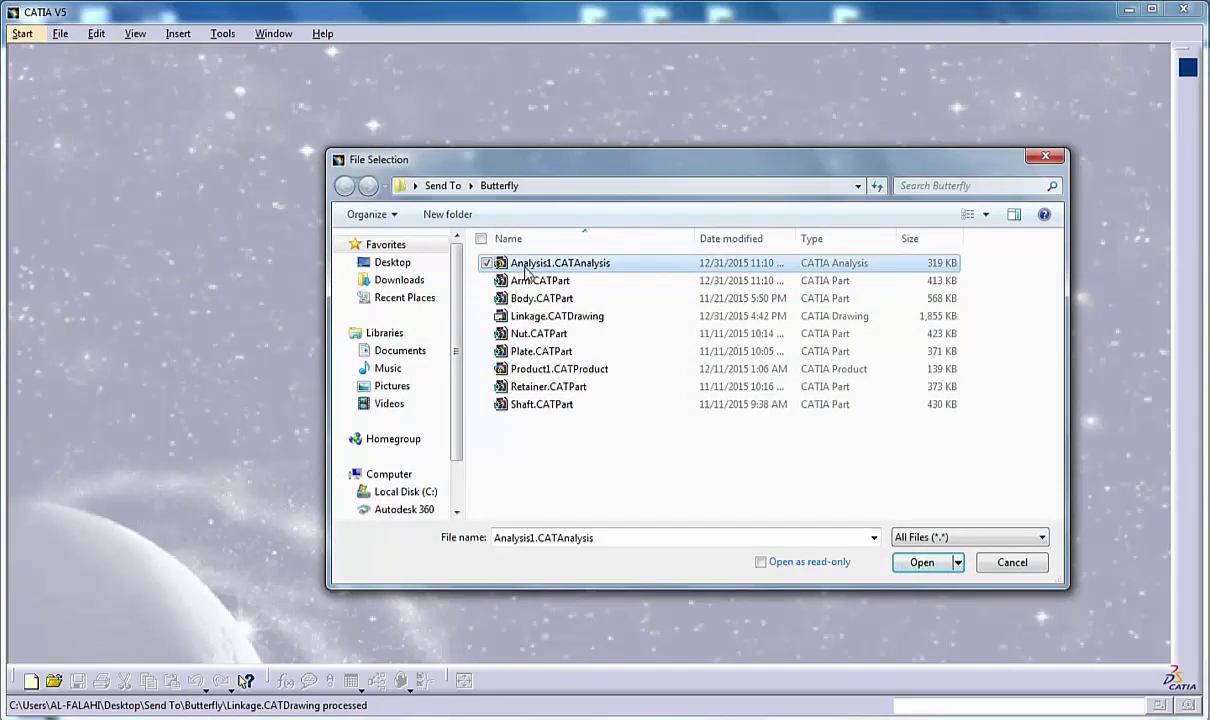
pyautogui.hotkey('ctrl', 'a')
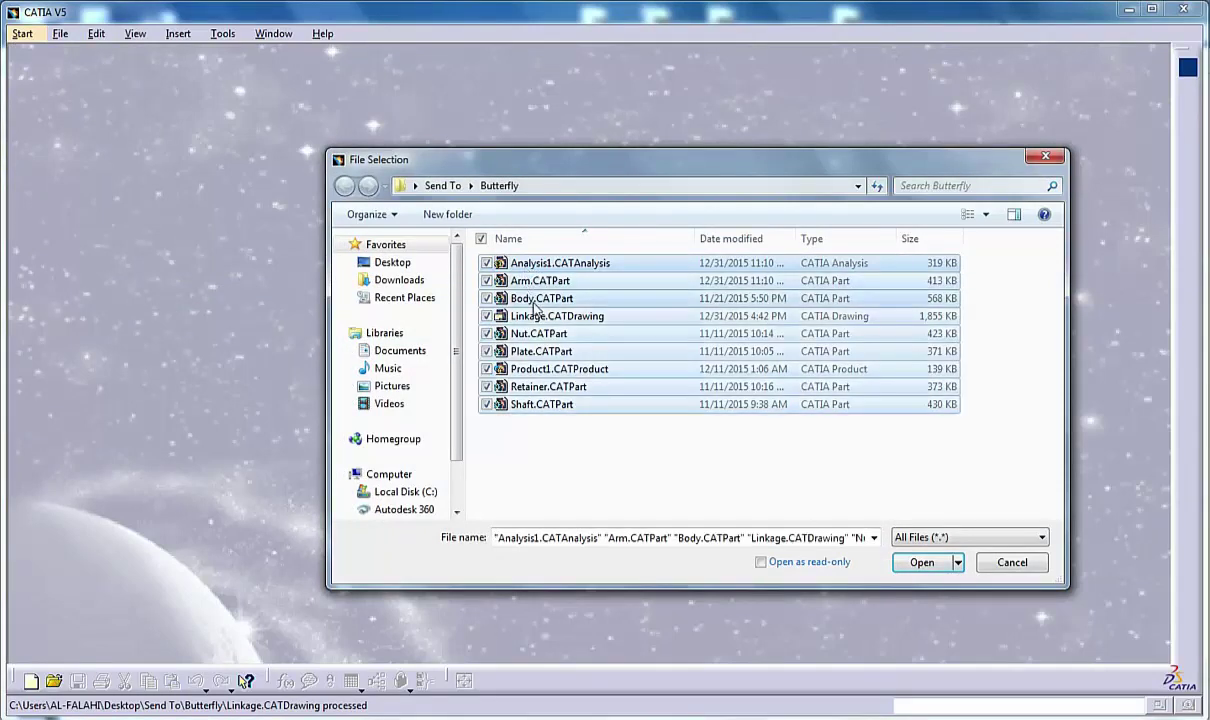
pyautogui.click(922, 564)
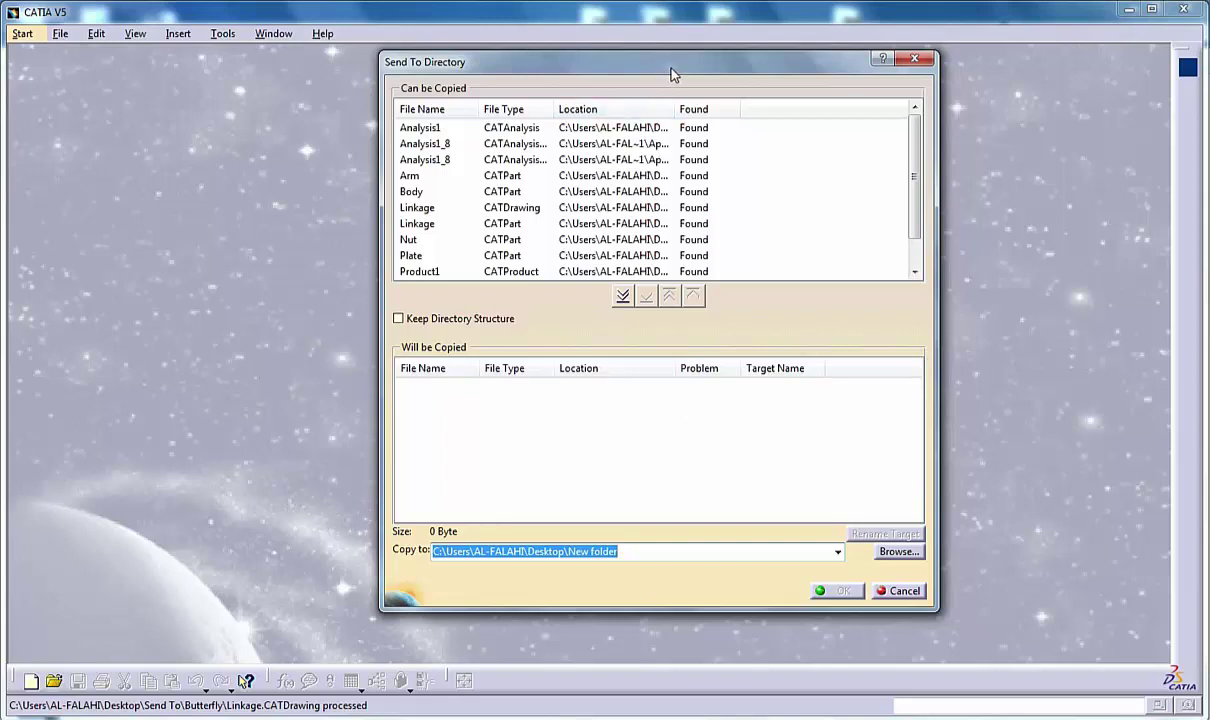
# Step: Queue the Arm, Body and Shaft CATParts for copying, totalling 1.38 MB
pyautogui.moveTo(672, 75); pyautogui.dragTo(742, 116)
pyautogui.moveTo(877, 190)
pyautogui.mouseDown()
pyautogui.moveTo(889, 216)
pyautogui.moveTo(886, 150)
pyautogui.moveTo(886, 203)
pyautogui.mouseUp()
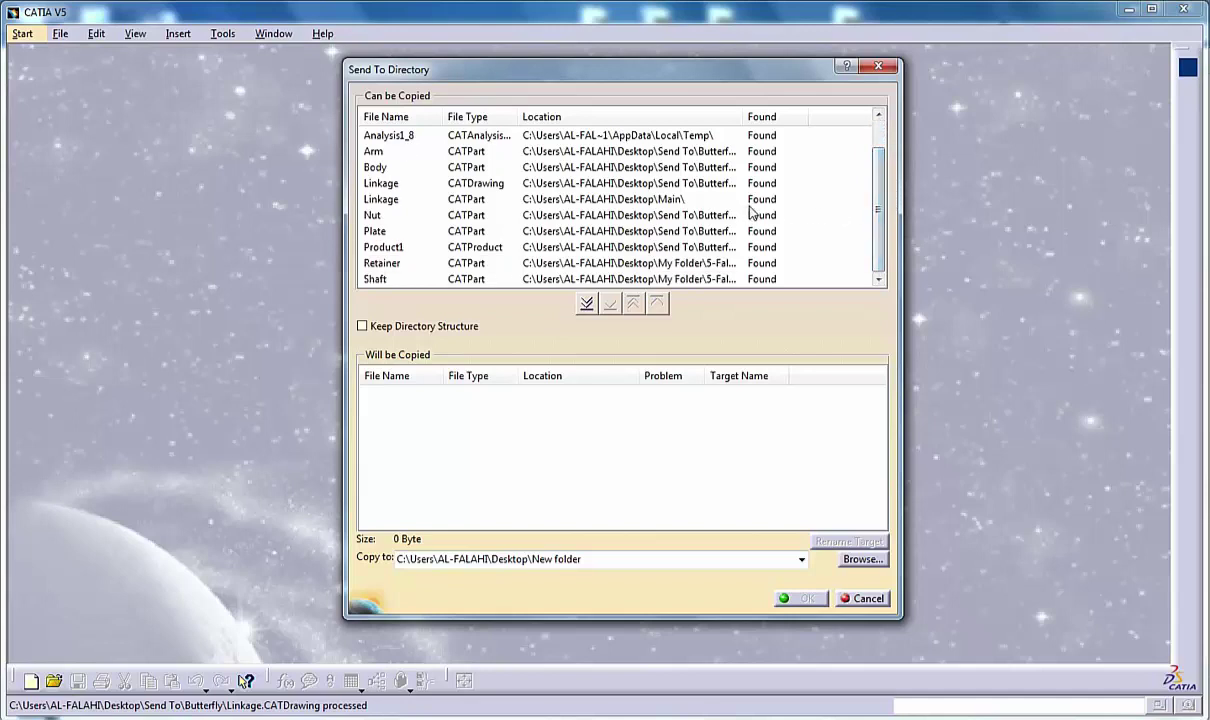
pyautogui.click(469, 153)
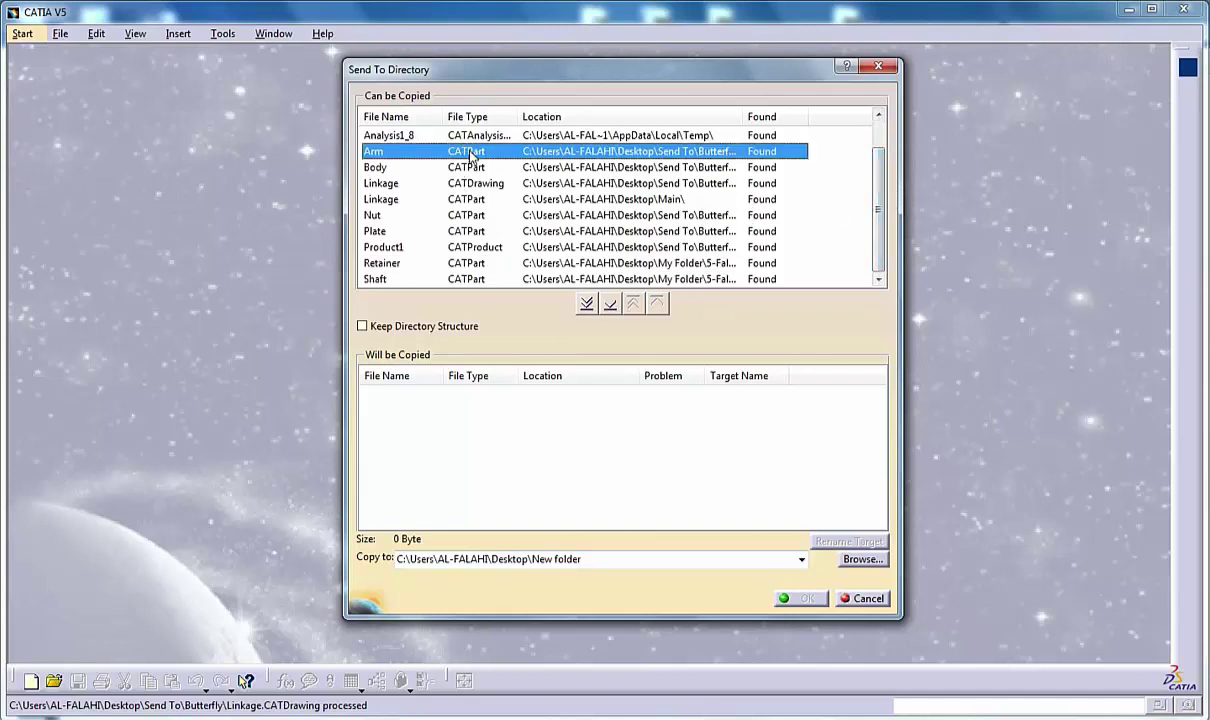
pyautogui.keyDown('ctrl'); pyautogui.click(466, 167); pyautogui.keyUp('ctrl')
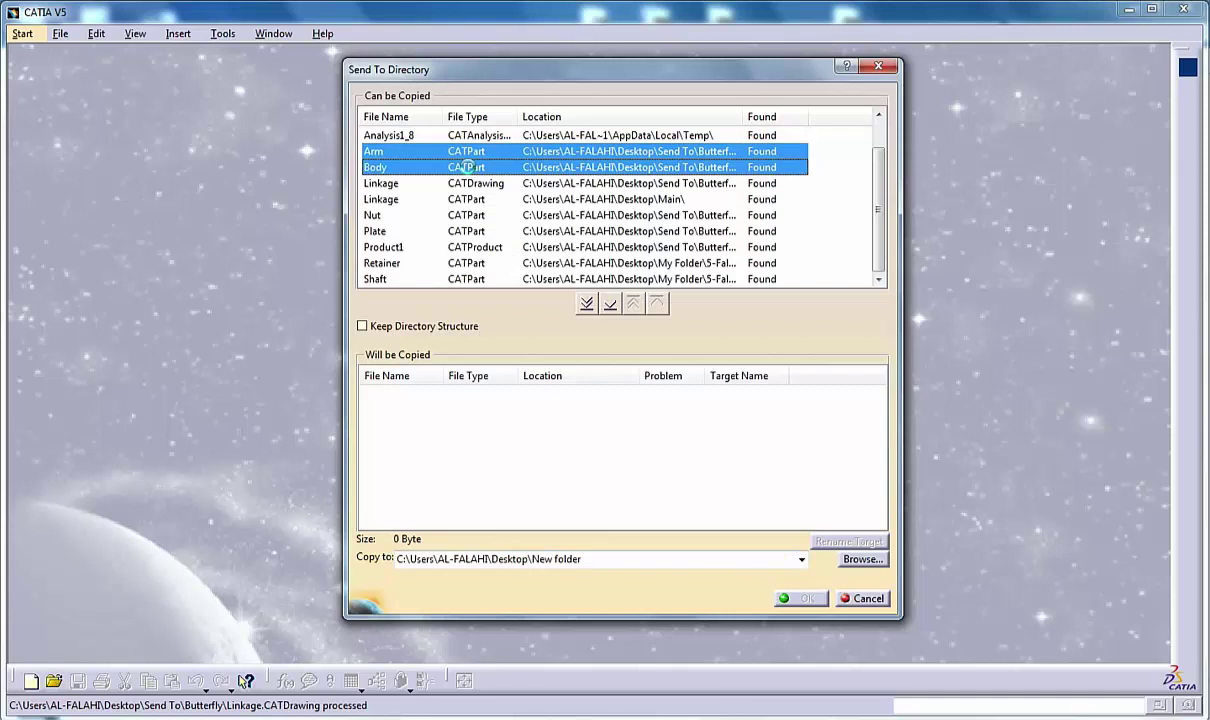
pyautogui.keyDown('ctrl'); pyautogui.click(446, 278); pyautogui.keyUp('ctrl')
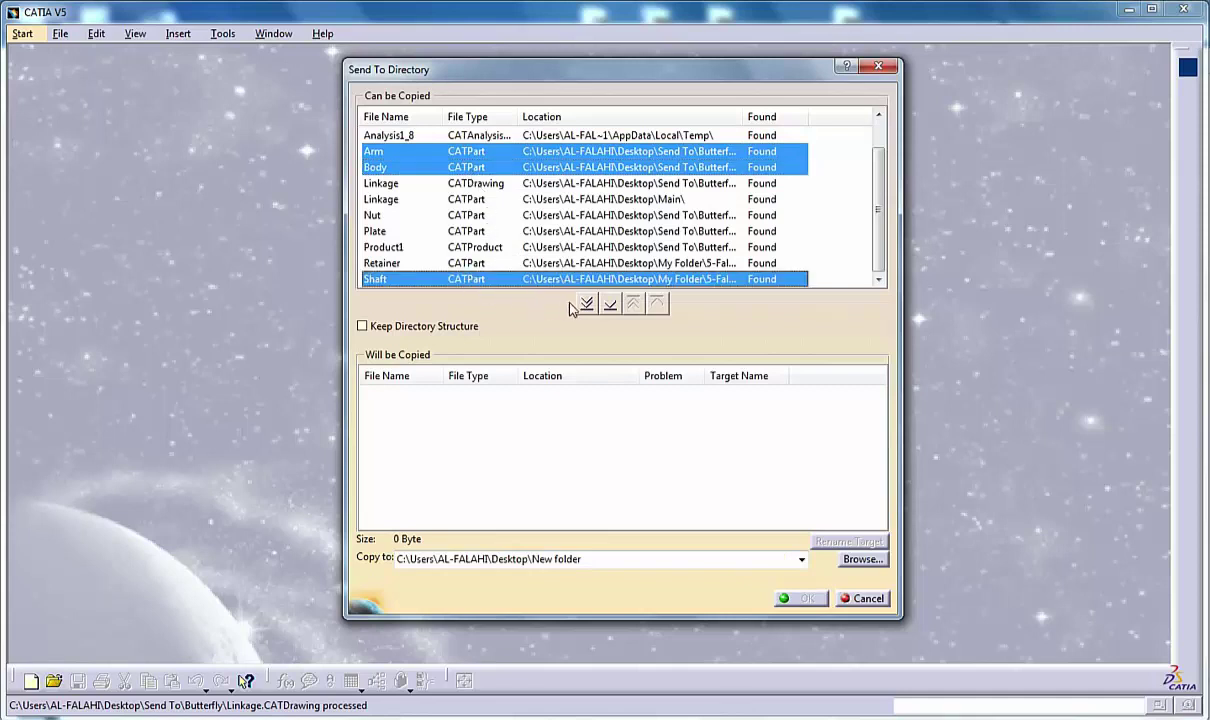
pyautogui.click(611, 305)
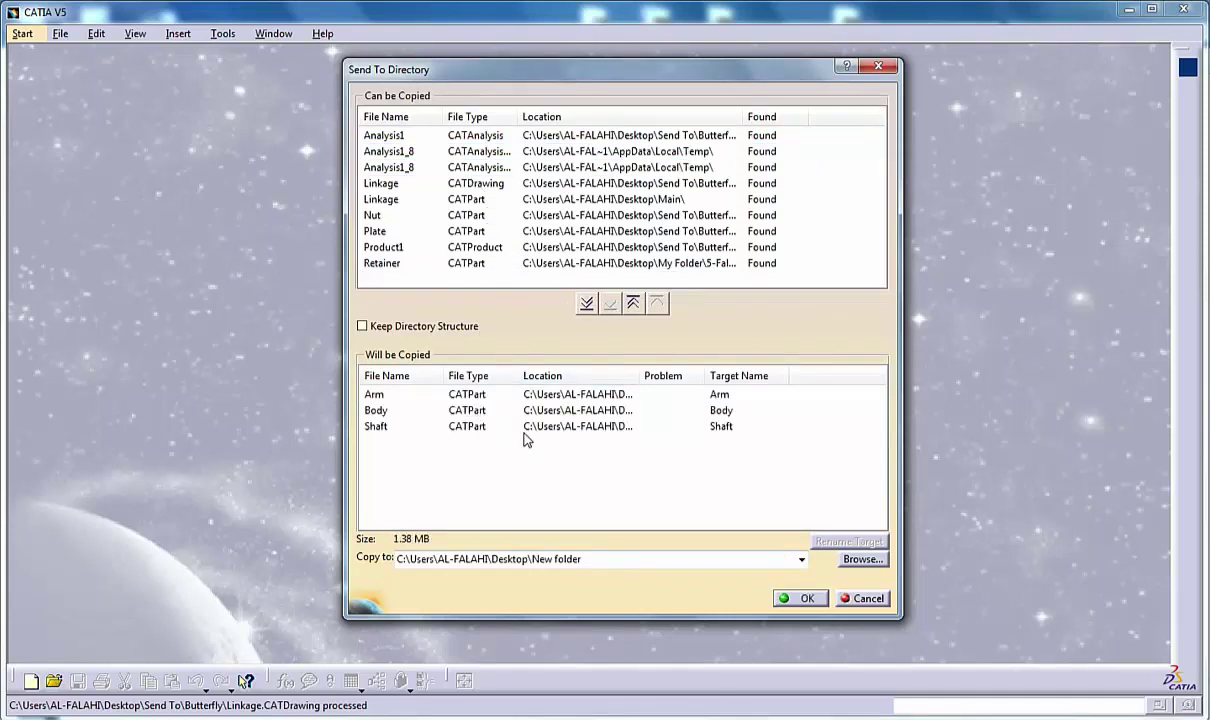
# Step: Queue the Linkage drawing and all remaining CATParts for copying, selecting them by file type
pyautogui.rightClick(788, 160)
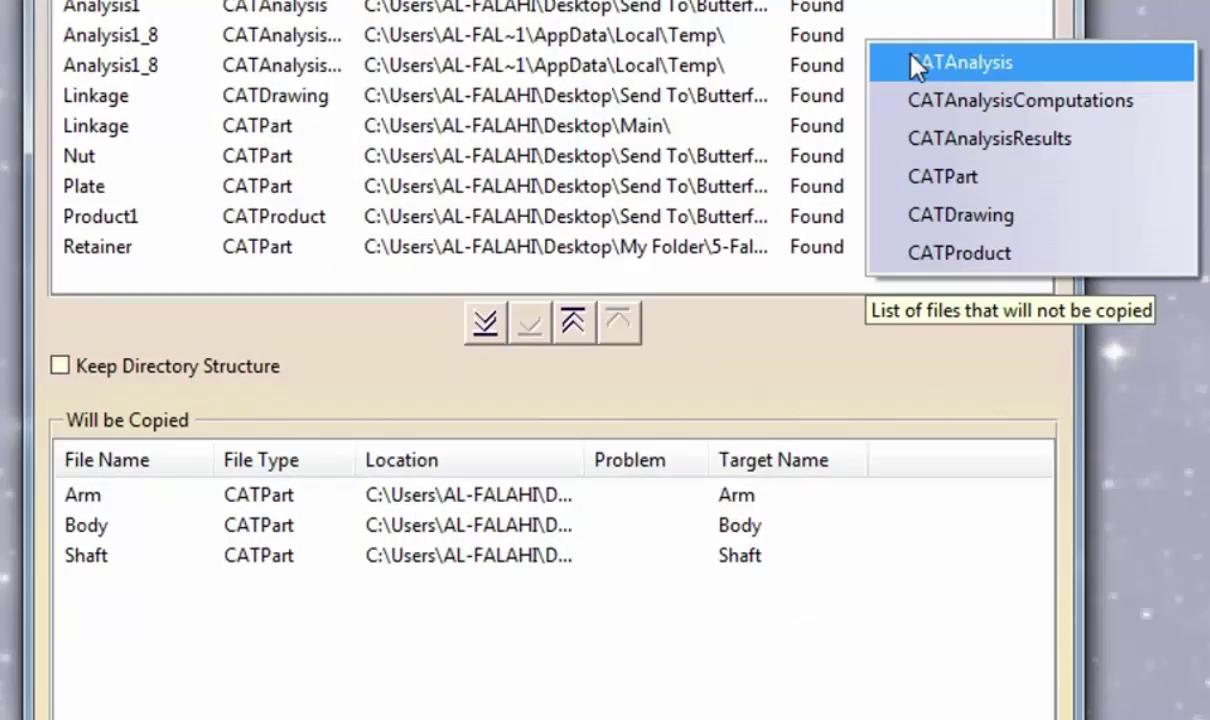
pyautogui.click(959, 213)
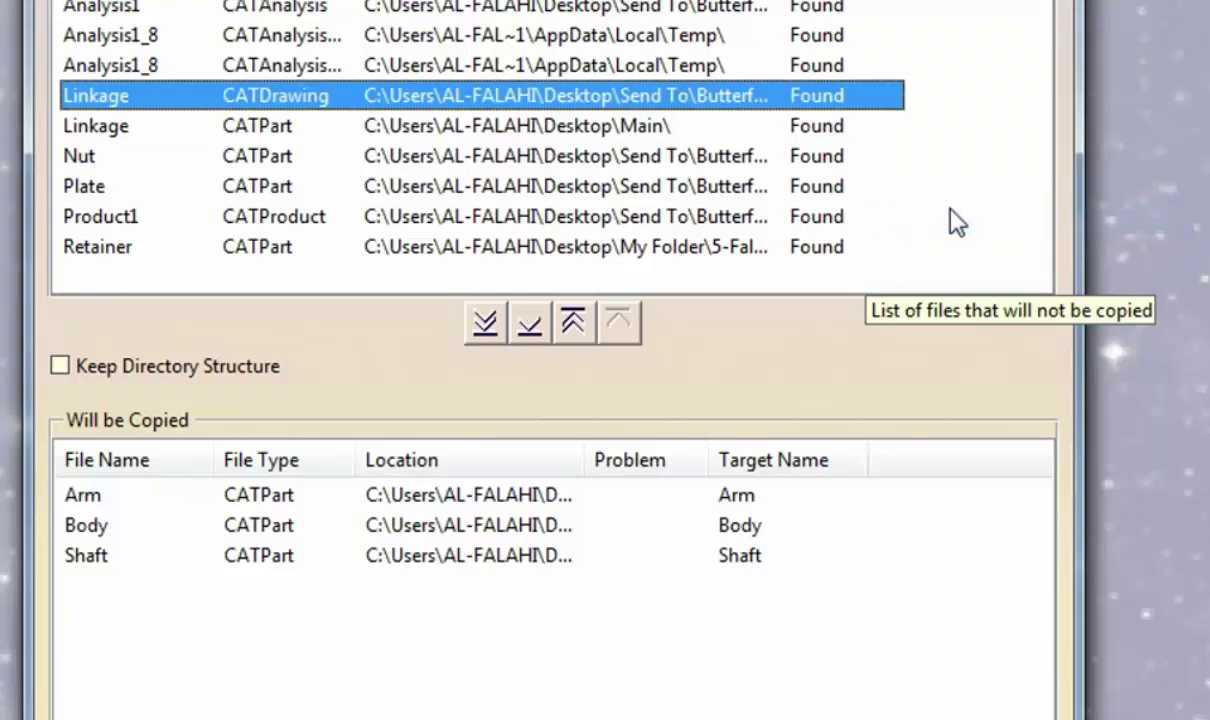
pyautogui.click(530, 322)
pyautogui.rightClick(877, 64)
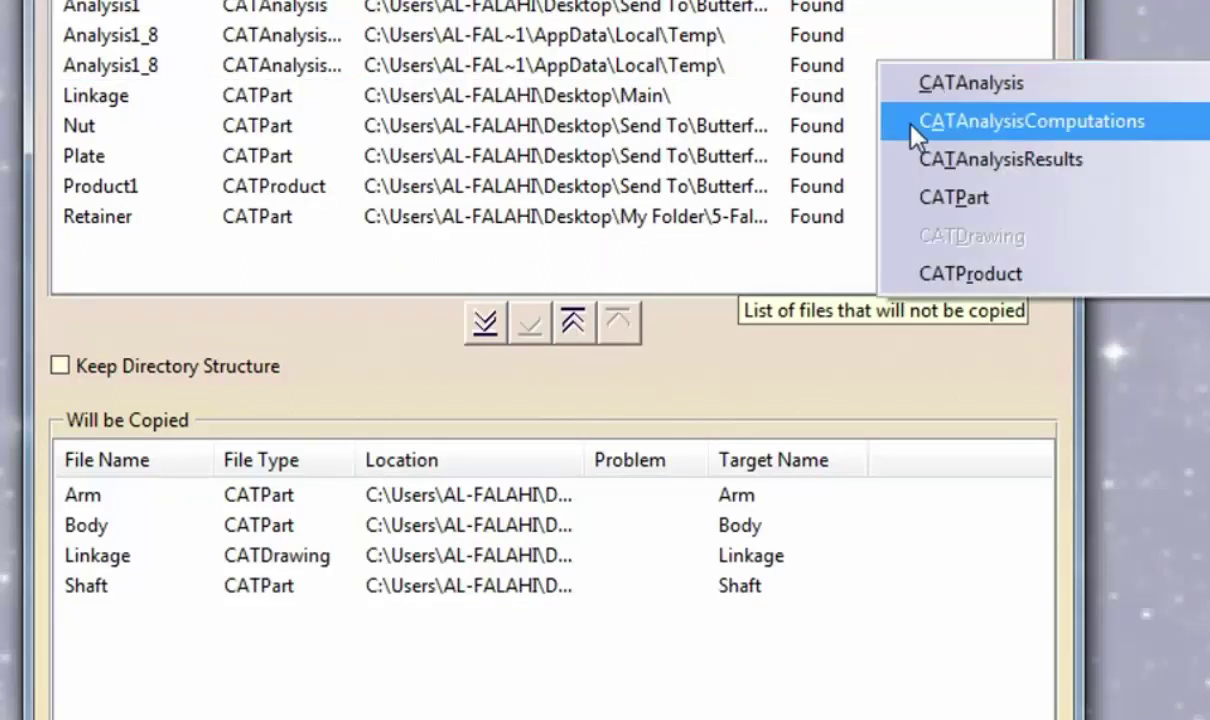
pyautogui.click(935, 200)
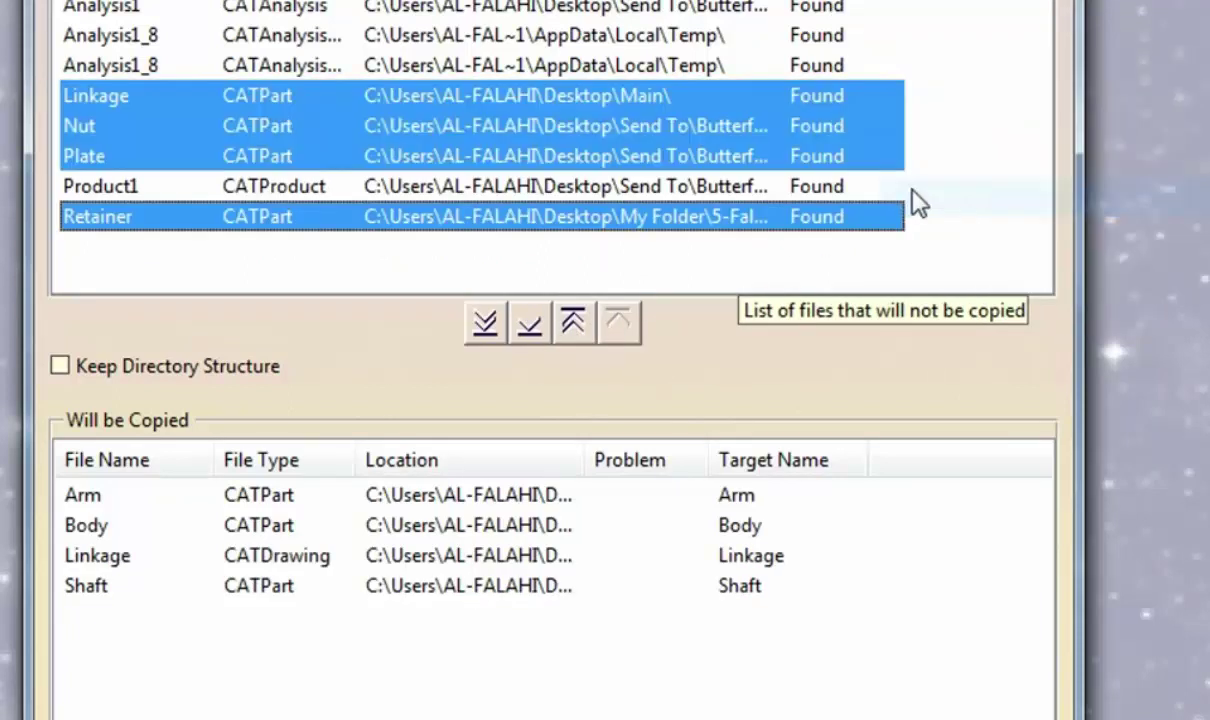
pyautogui.click(530, 322)
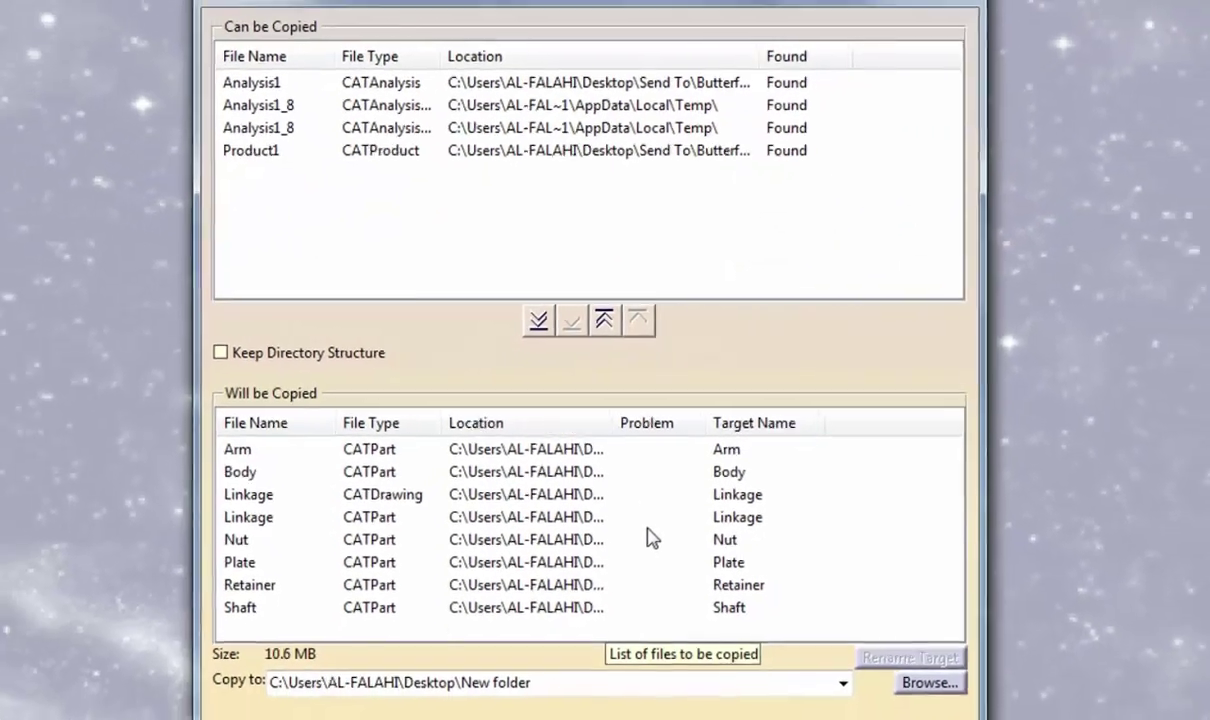
# Step: Take the Linkage CATDrawing back out, leaving seven CATParts at 8.75 MB
pyautogui.rightClick(648, 534)
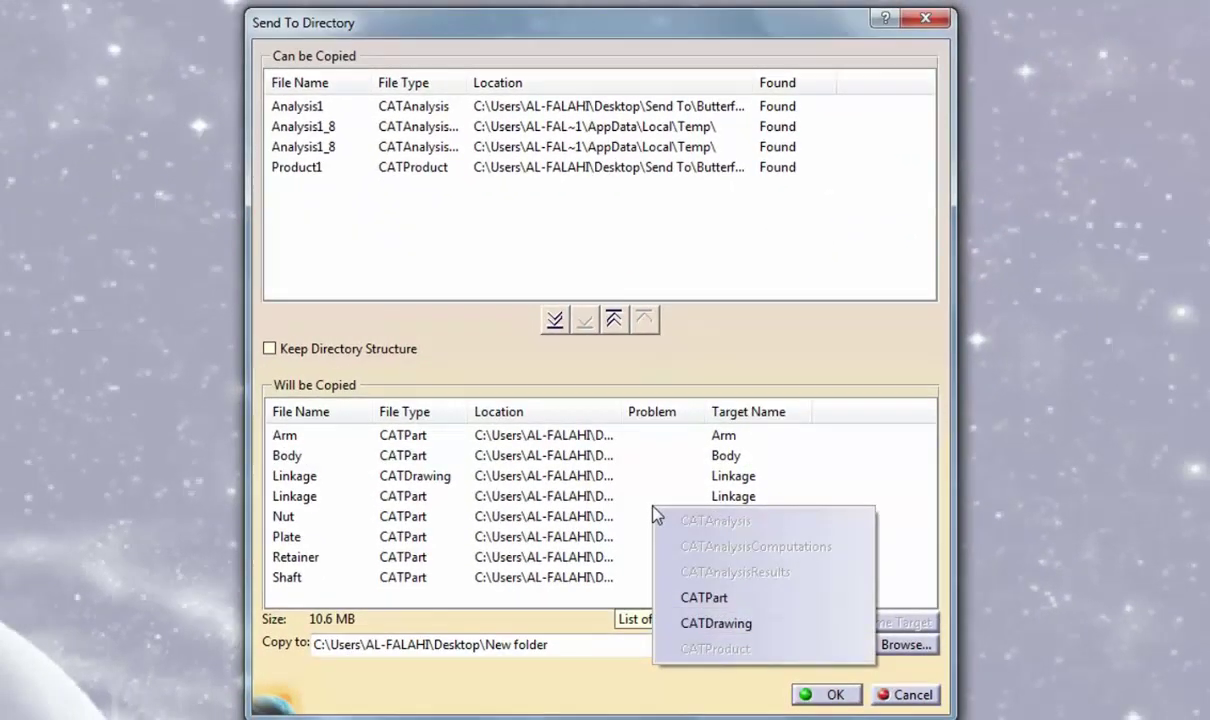
pyautogui.click(697, 659)
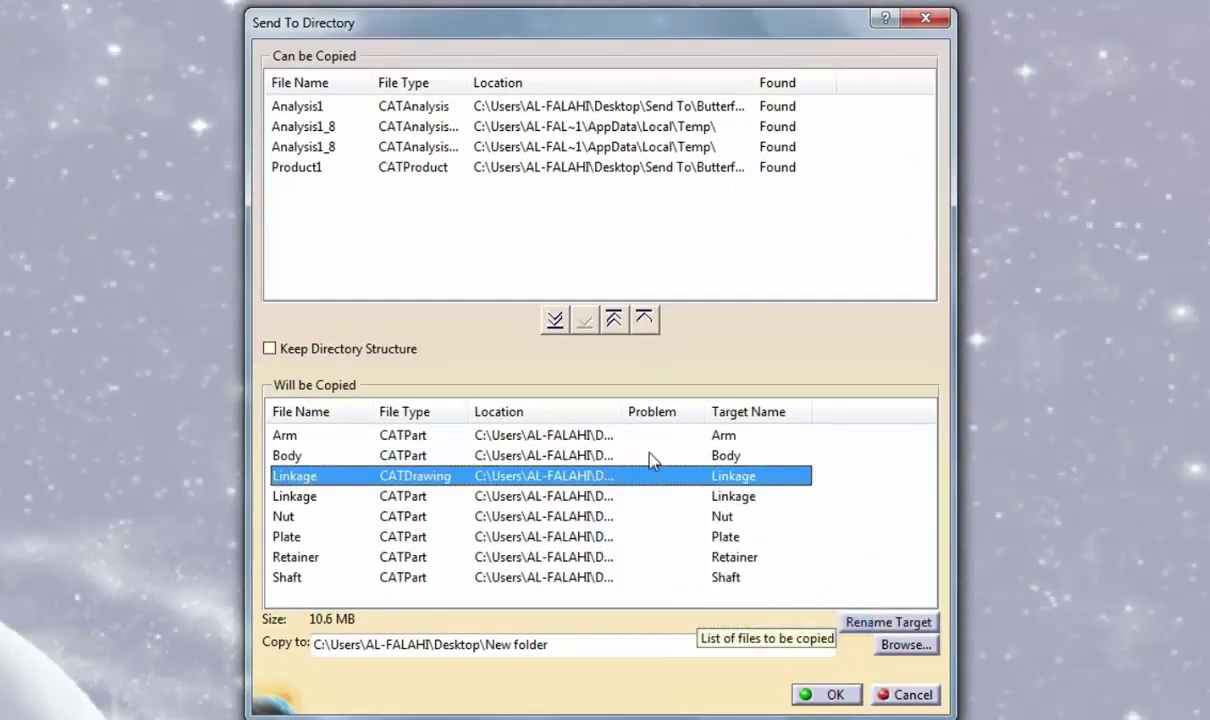
pyautogui.click(644, 318)
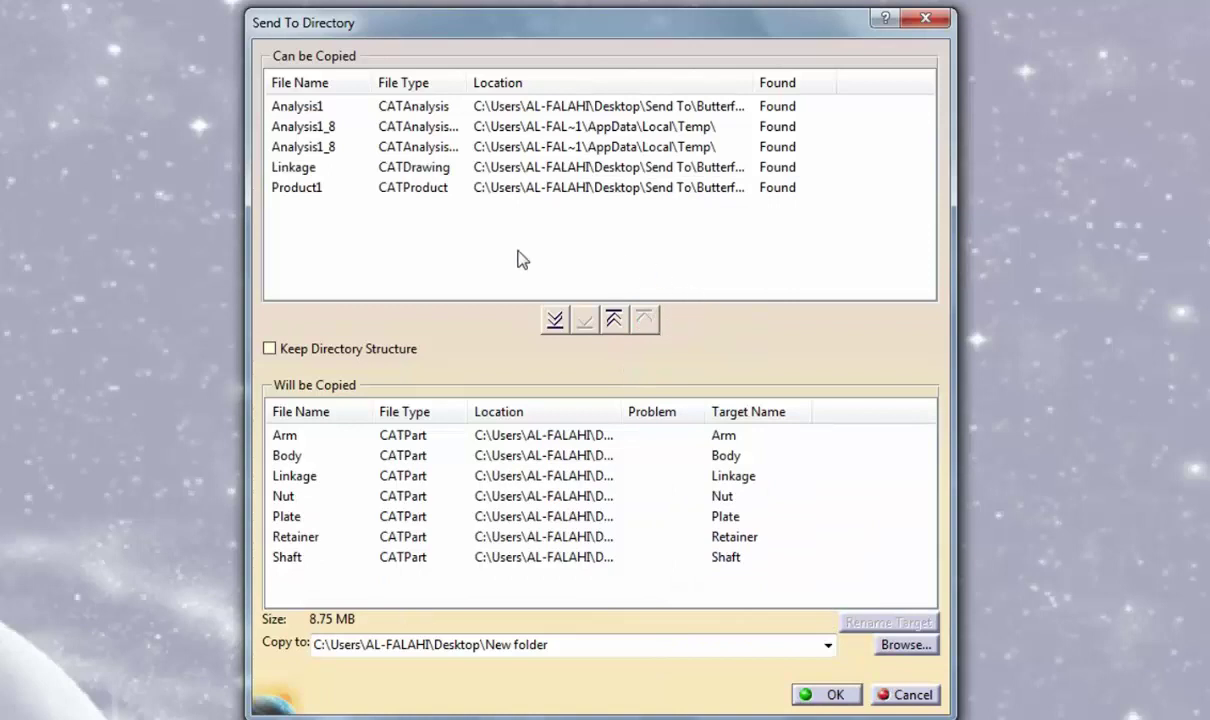
# Step: Enable Keep Directory Structure, sort the copy list by Problem, and select the Body row
pyautogui.click(269, 349)
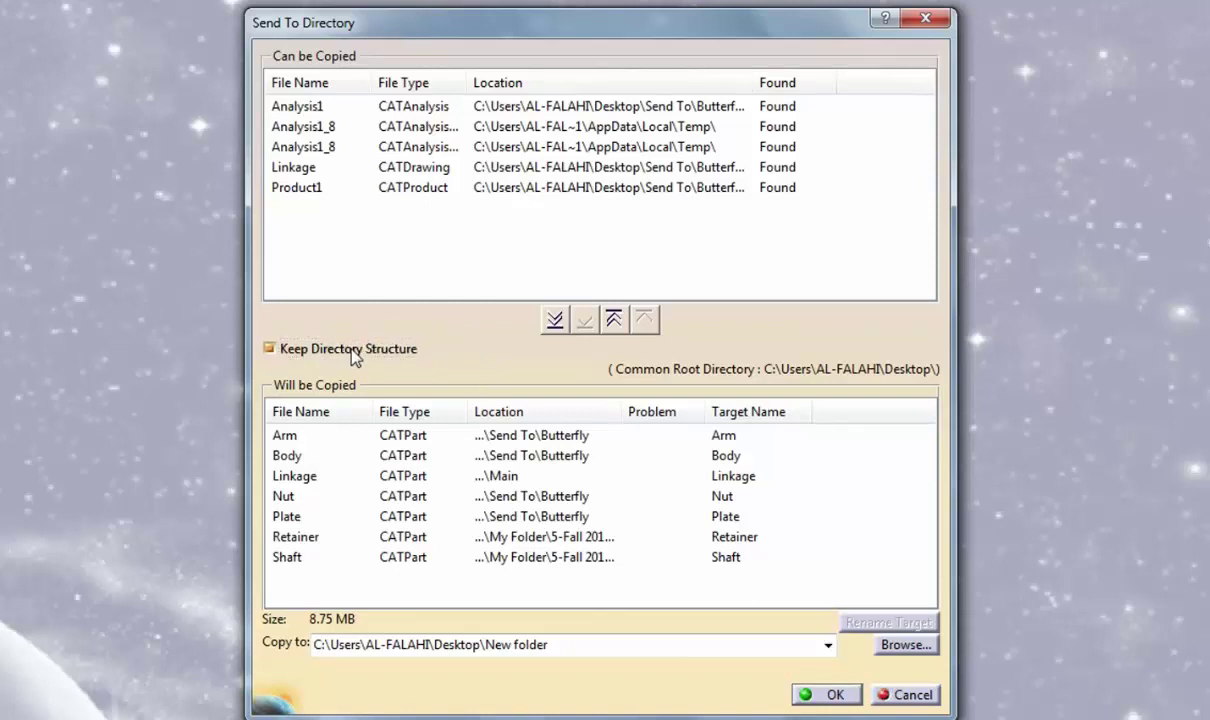
pyautogui.click(418, 352)
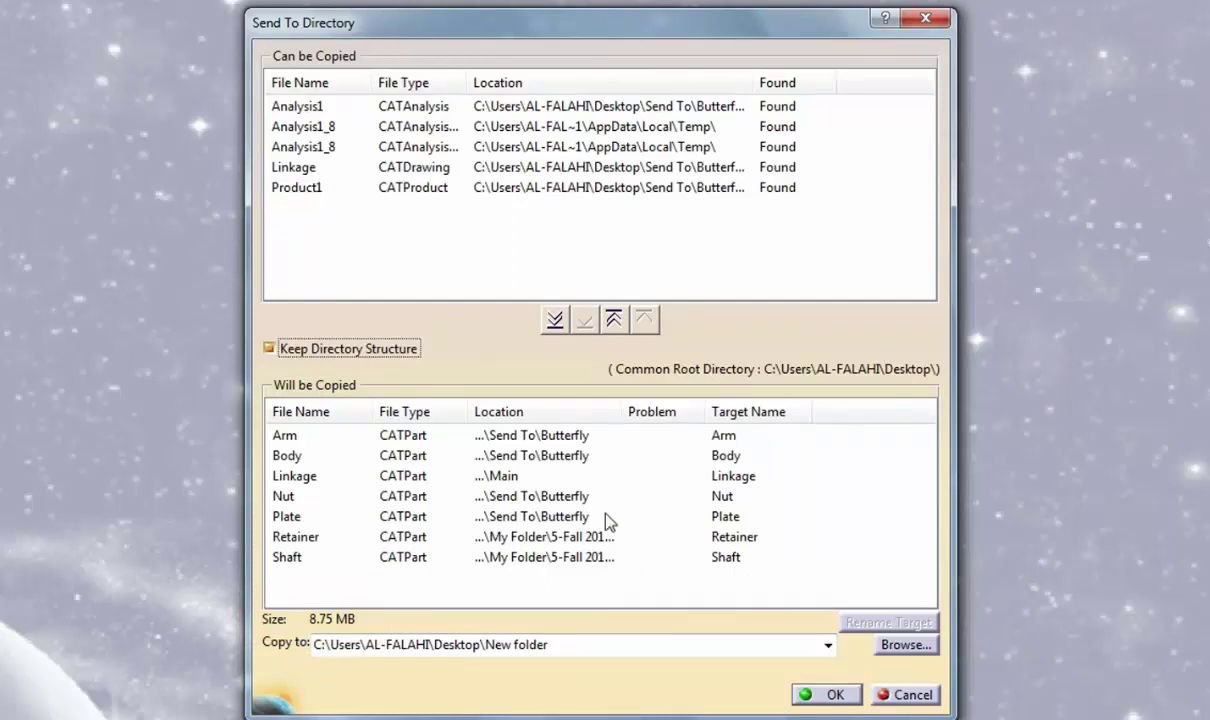
pyautogui.click(660, 422)
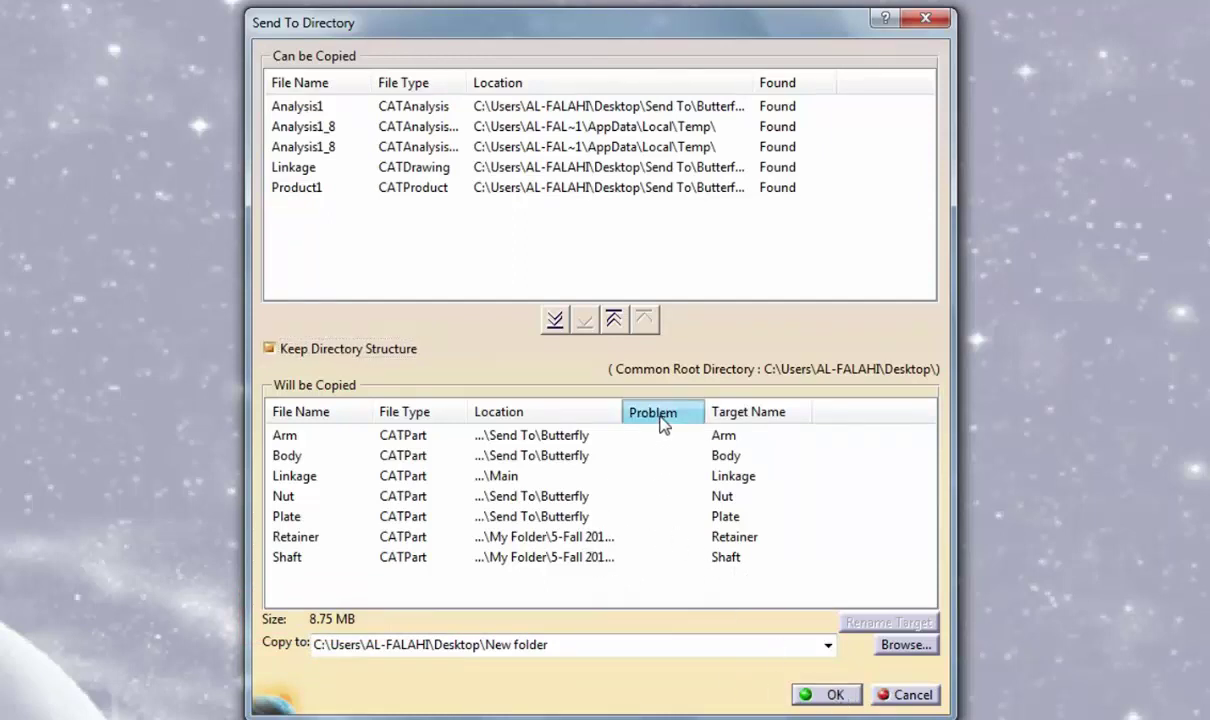
pyautogui.click(507, 458)
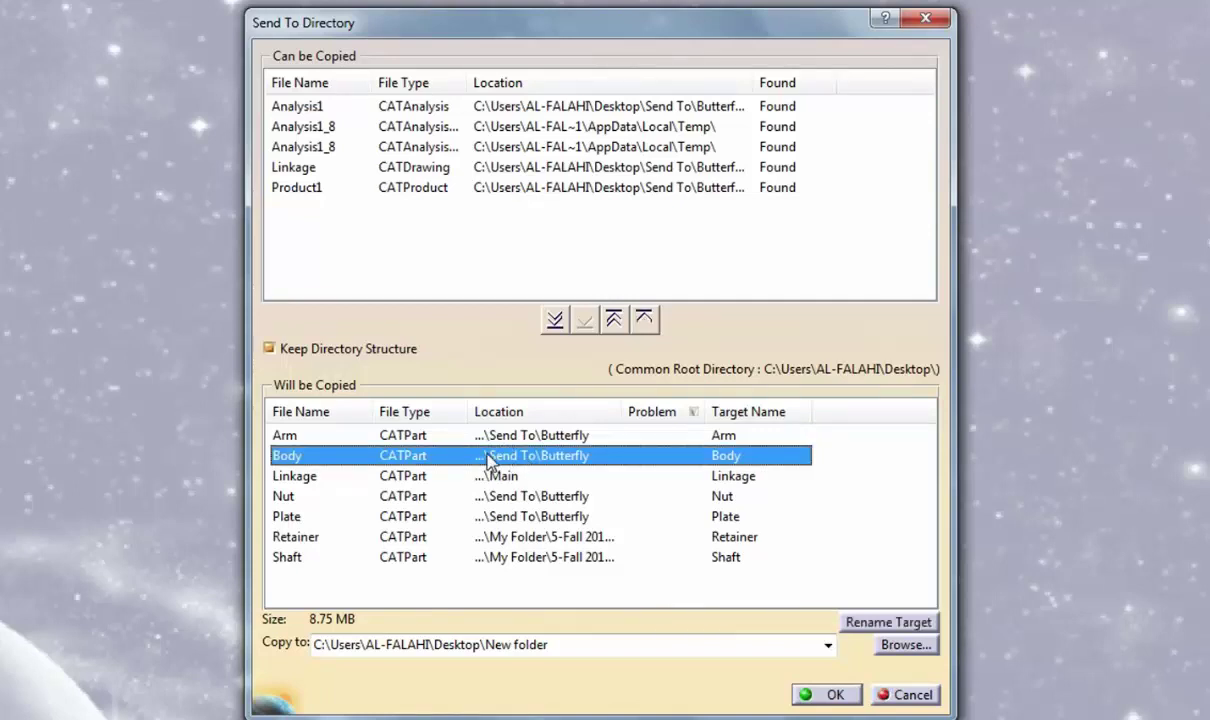
# Step: Remove Body from the copy queue, leaving six CATParts at 8.19 MB, and select Nut
pyautogui.click(644, 320)
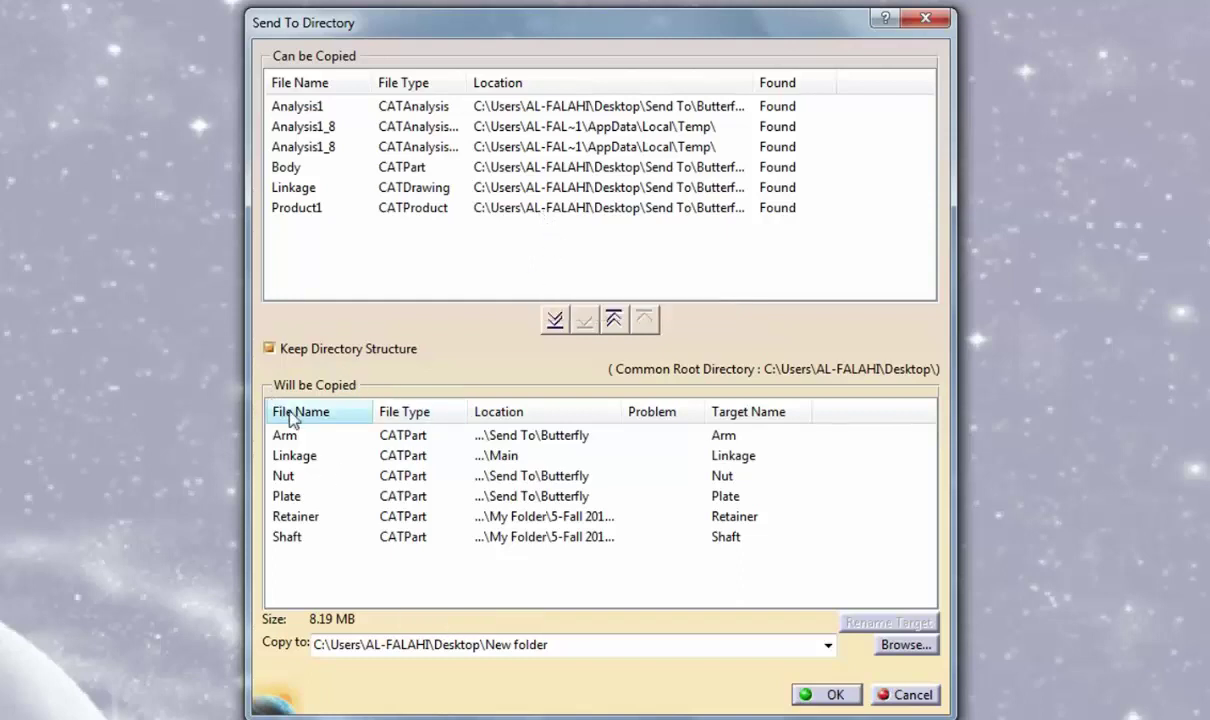
pyautogui.click(512, 480)
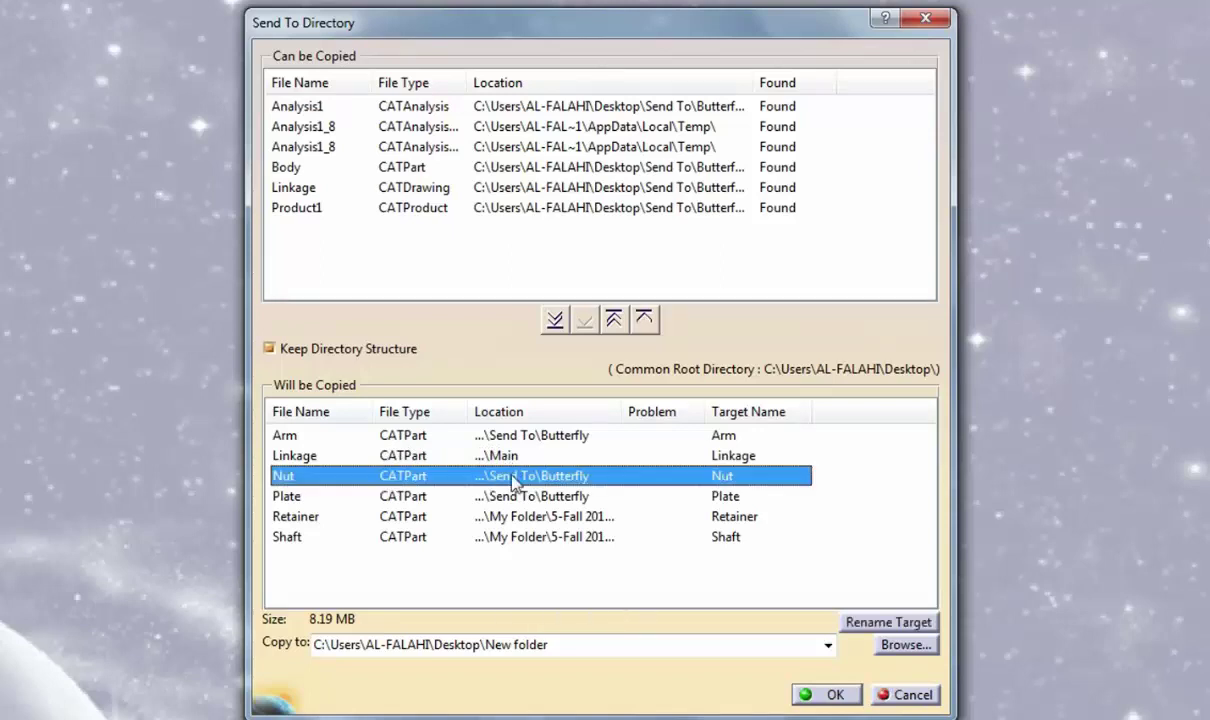
# Step: Rename the Nut part's copy target to Nut-1
pyautogui.click(889, 625)
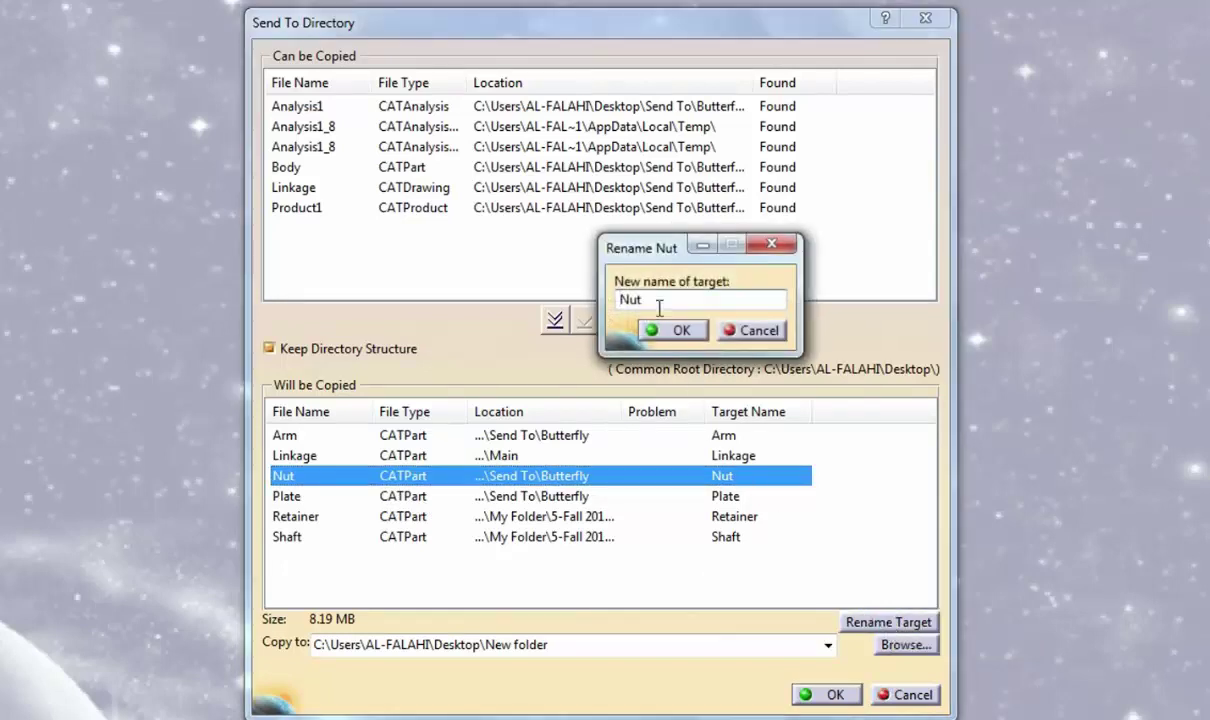
pyautogui.moveTo(664, 255); pyautogui.dragTo(582, 251)
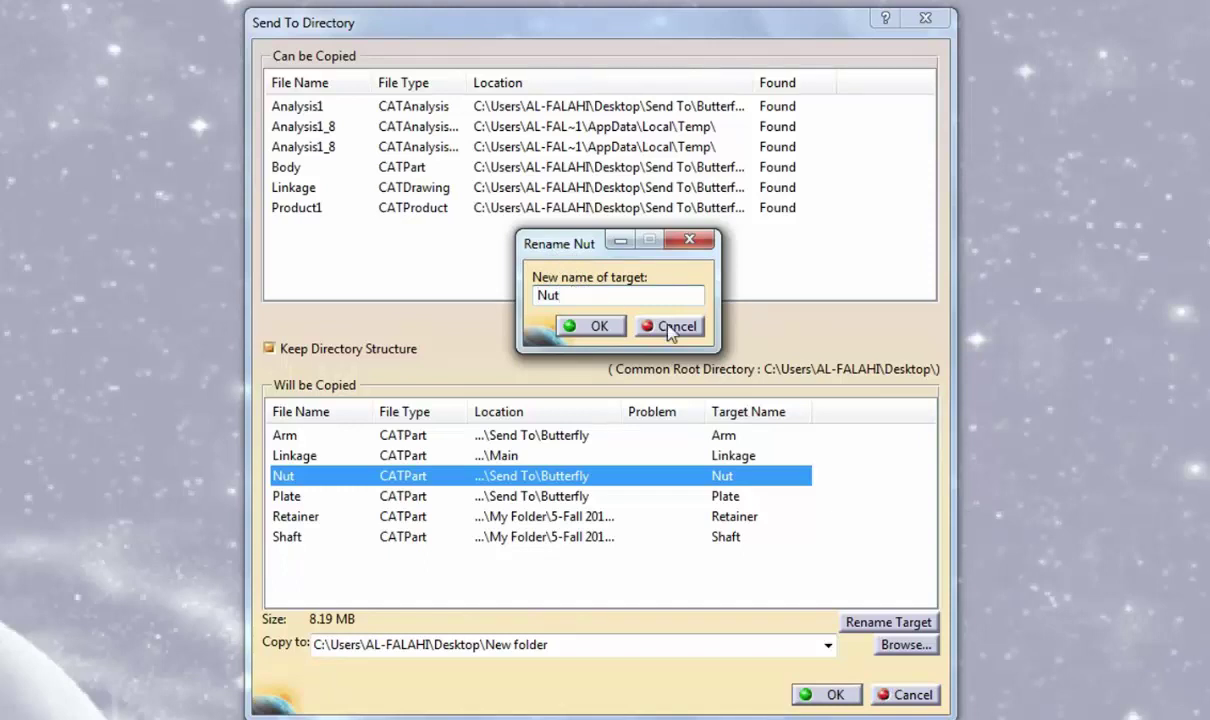
pyautogui.write('-1')
pyautogui.click(597, 327)
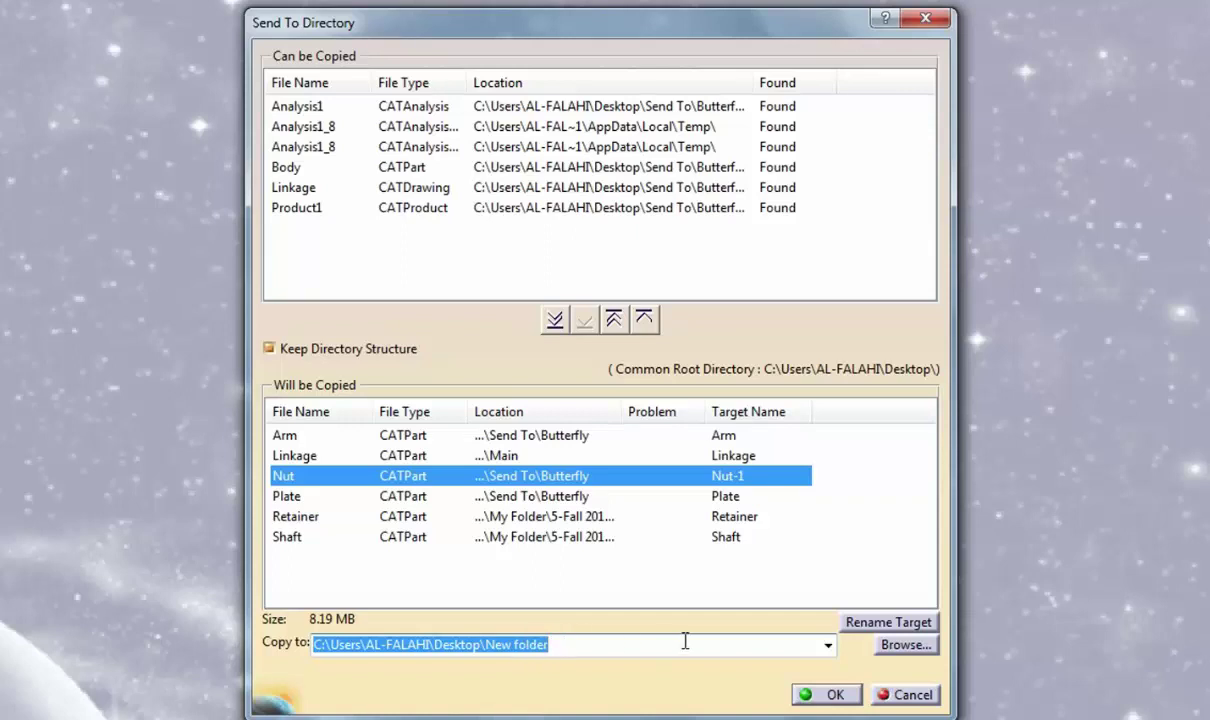
# Step: Check the destination browse and recent paths, then start copying to the New folder destination
pyautogui.click(903, 646)
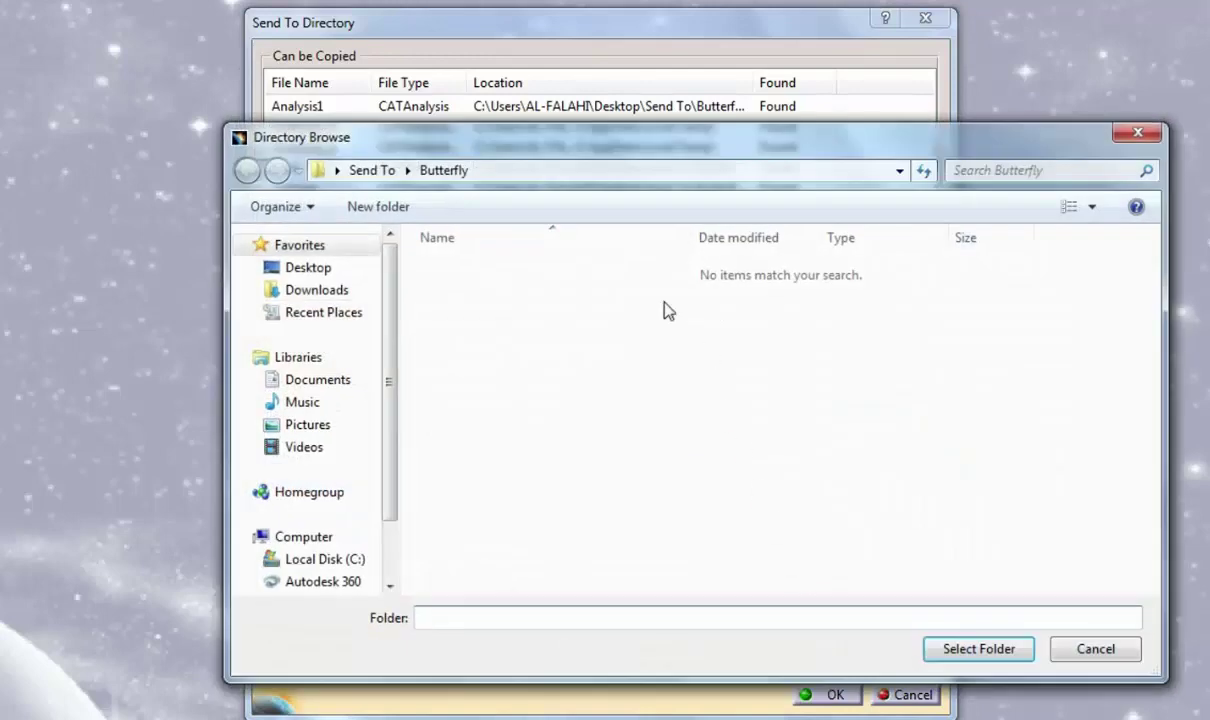
pyautogui.click(1105, 652)
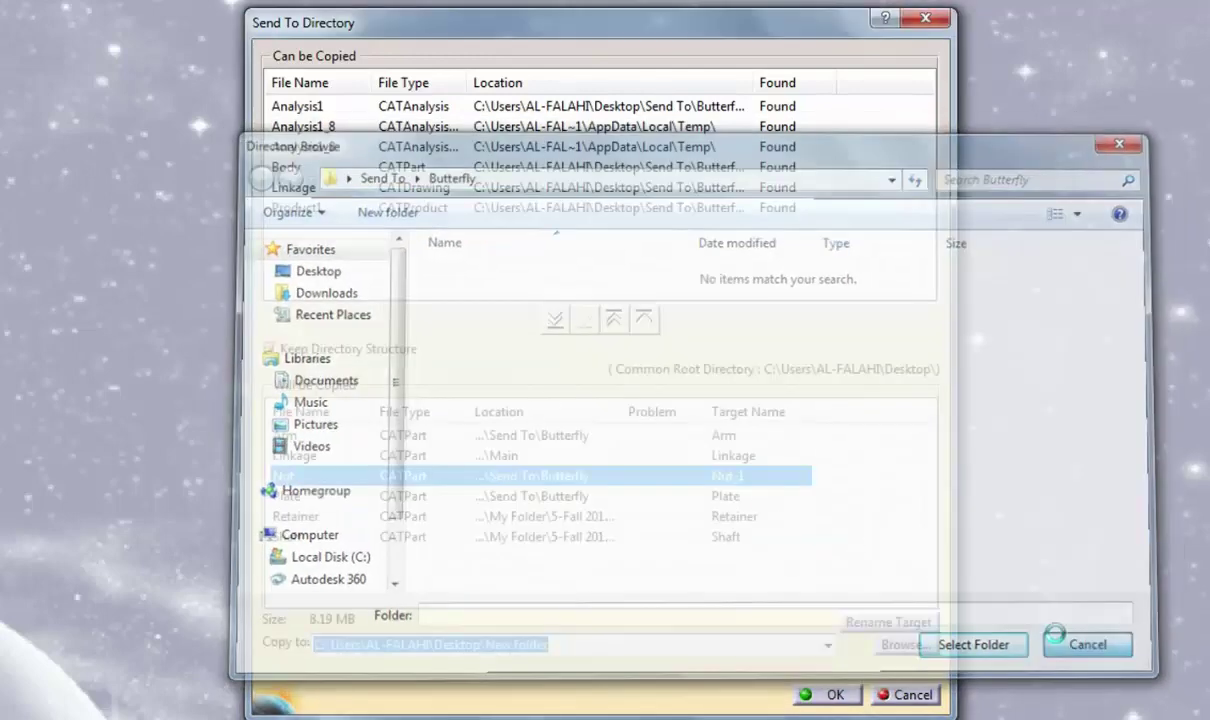
pyautogui.click(827, 645)
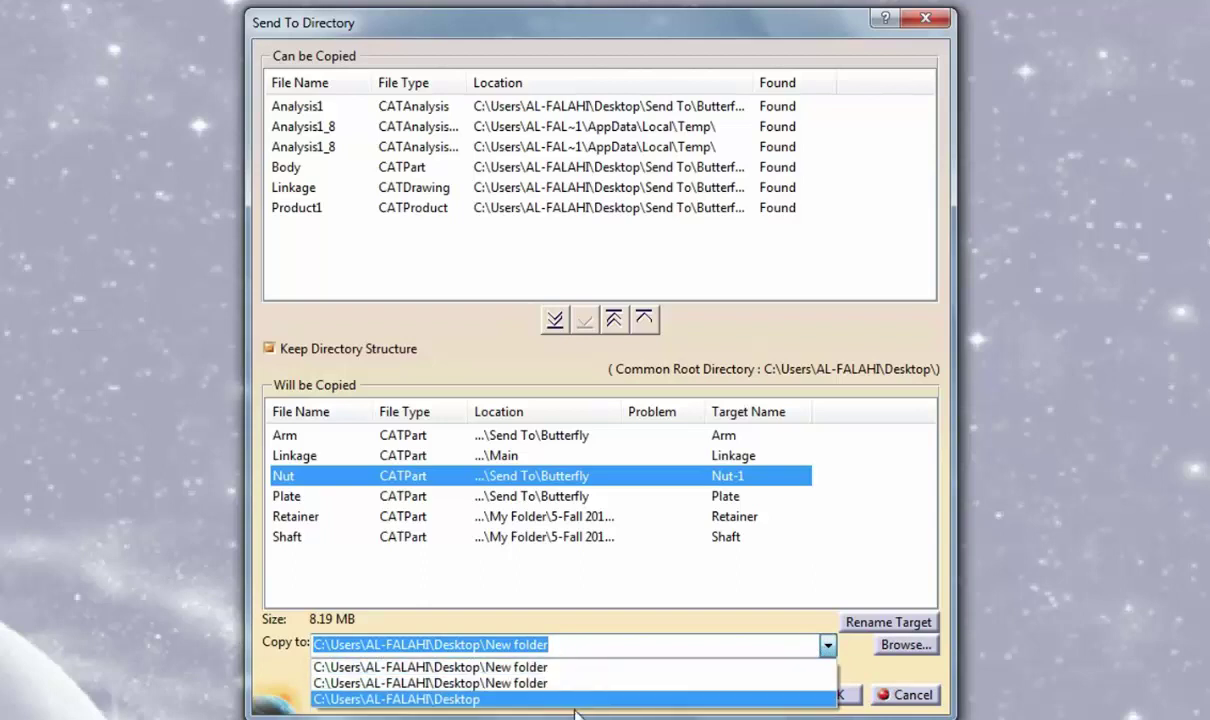
pyautogui.click(783, 650)
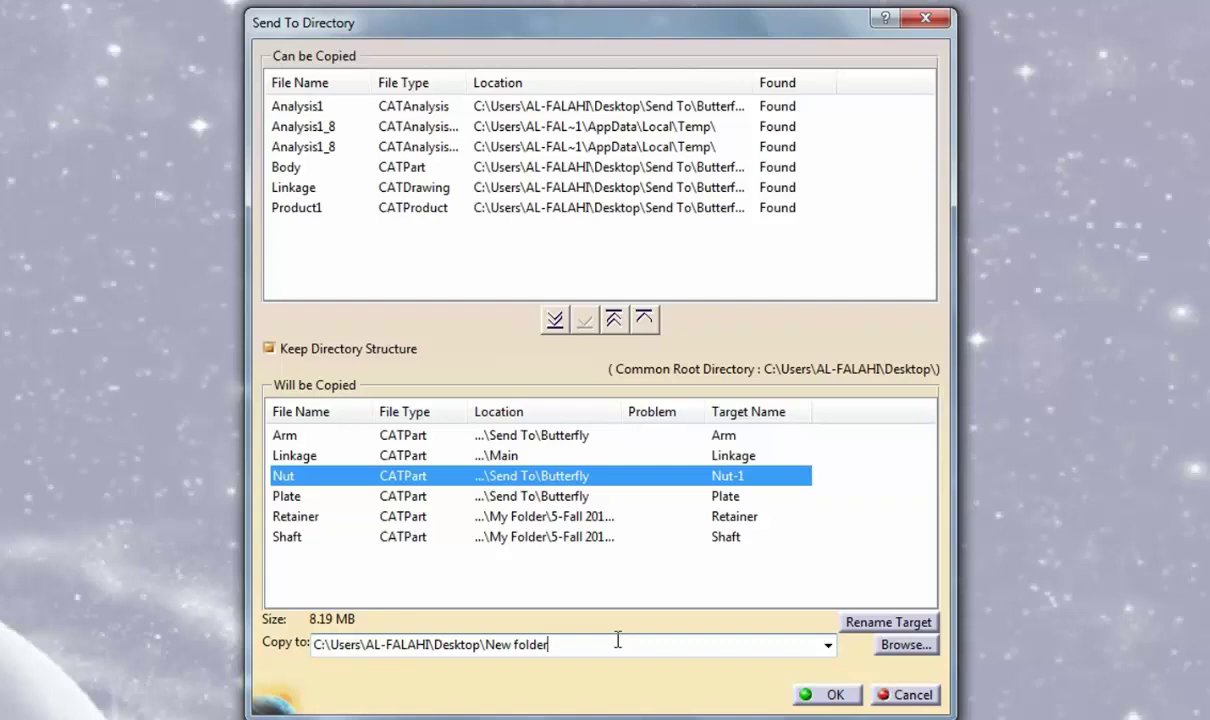
pyautogui.click(838, 695)
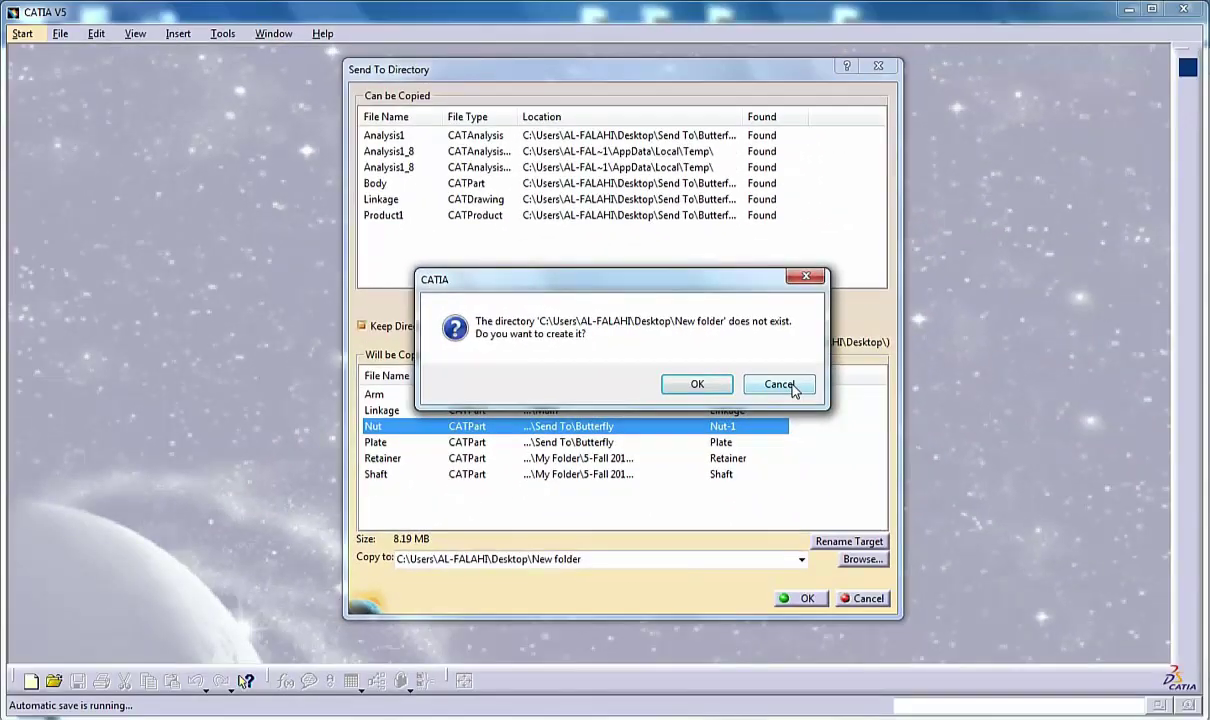
# Step: Decline creating New folder, set Desktop\Main as destination, and copy the six CATParts there
pyautogui.click(778, 384)
pyautogui.click(861, 559)
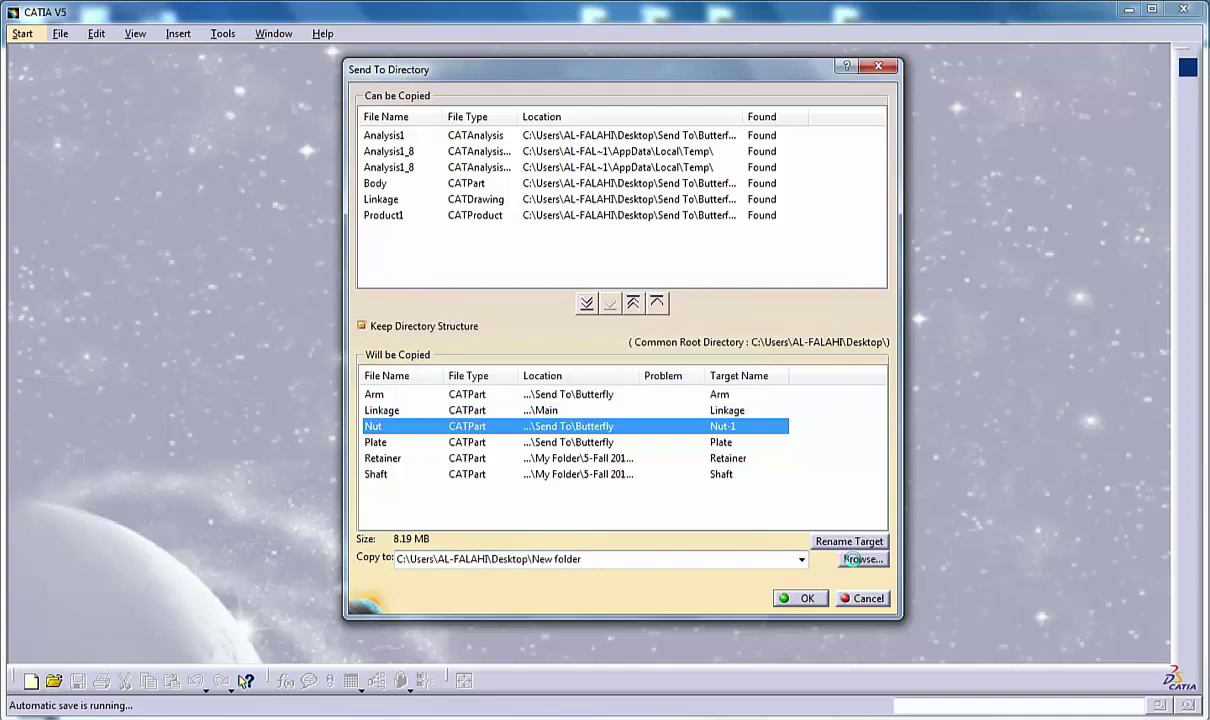
pyautogui.click(395, 263)
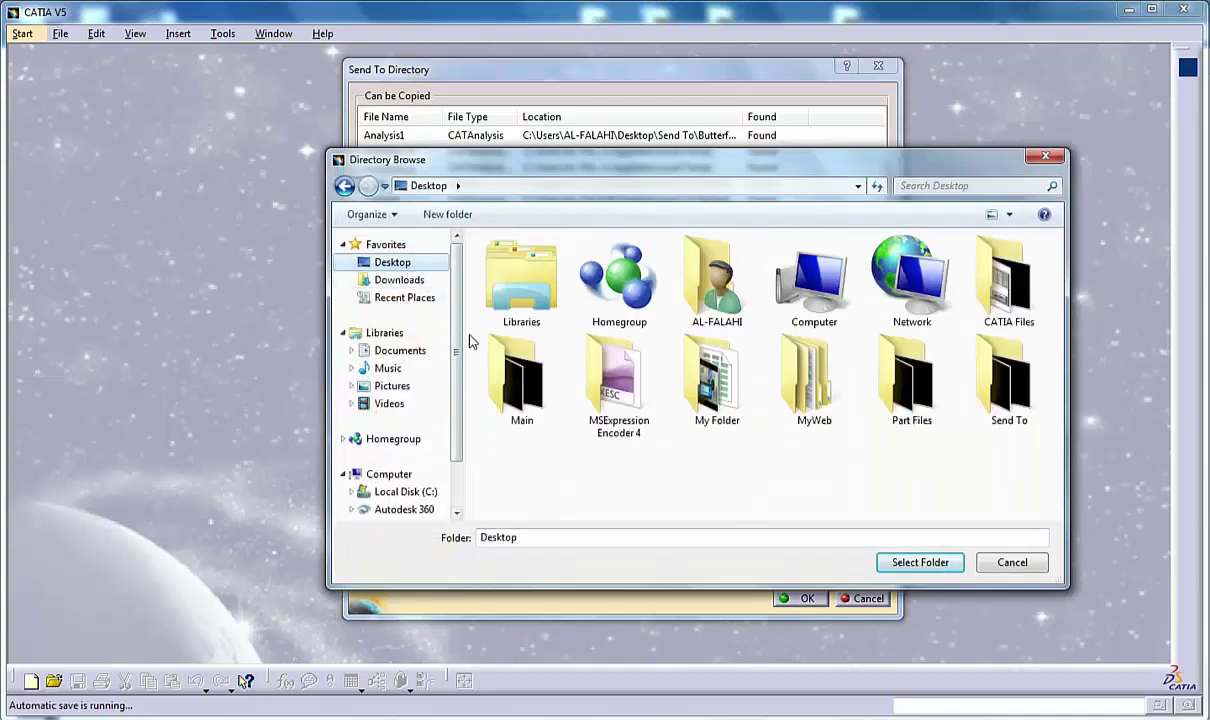
pyautogui.click(522, 375)
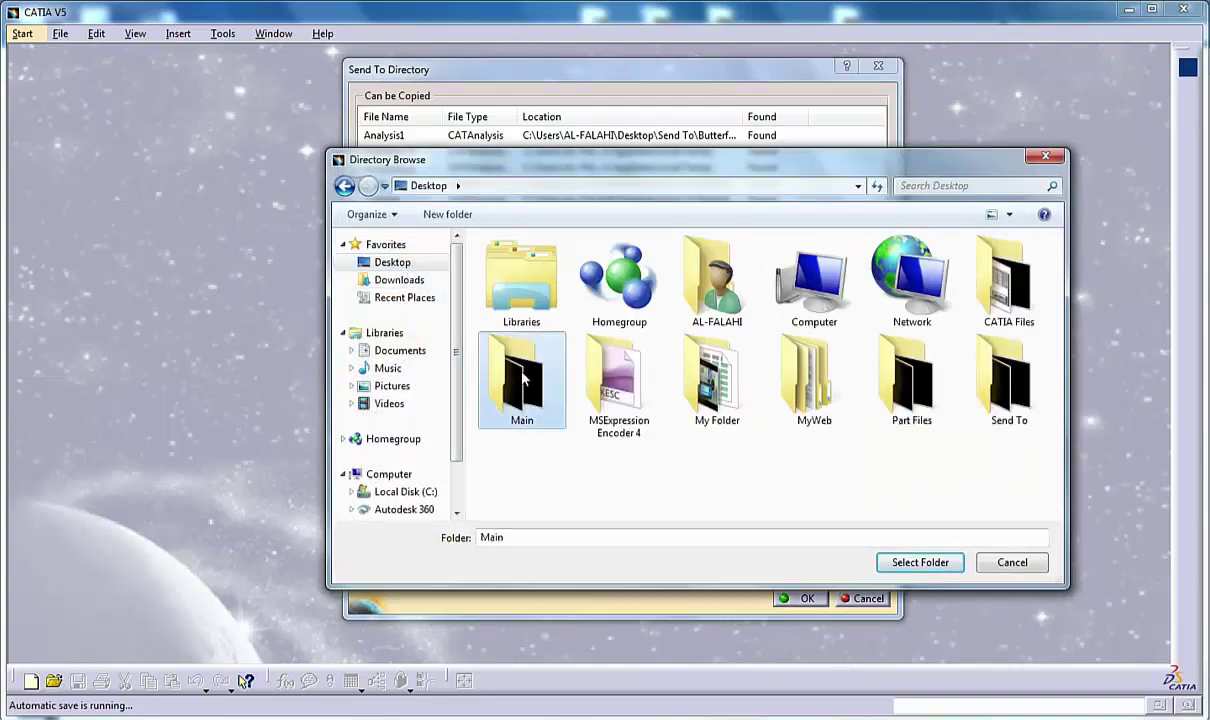
pyautogui.click(918, 563)
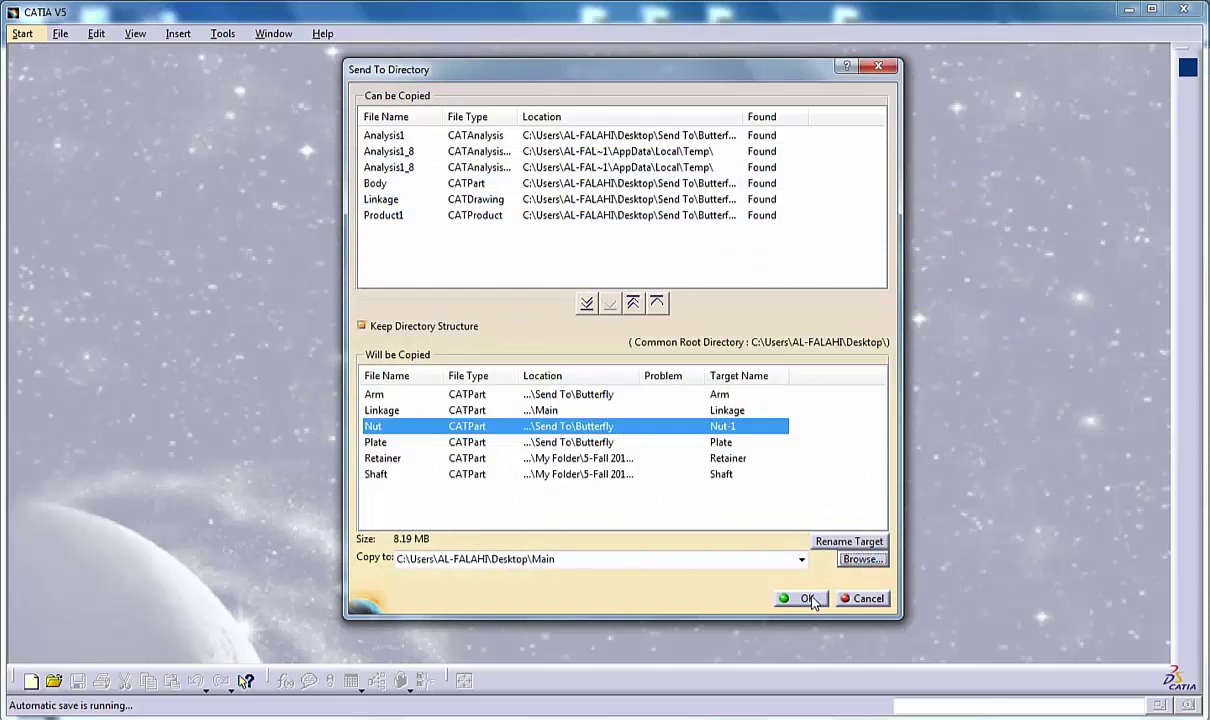
pyautogui.click(811, 600)
pyautogui.moveTo(862, 221); pyautogui.dragTo(583, 194)
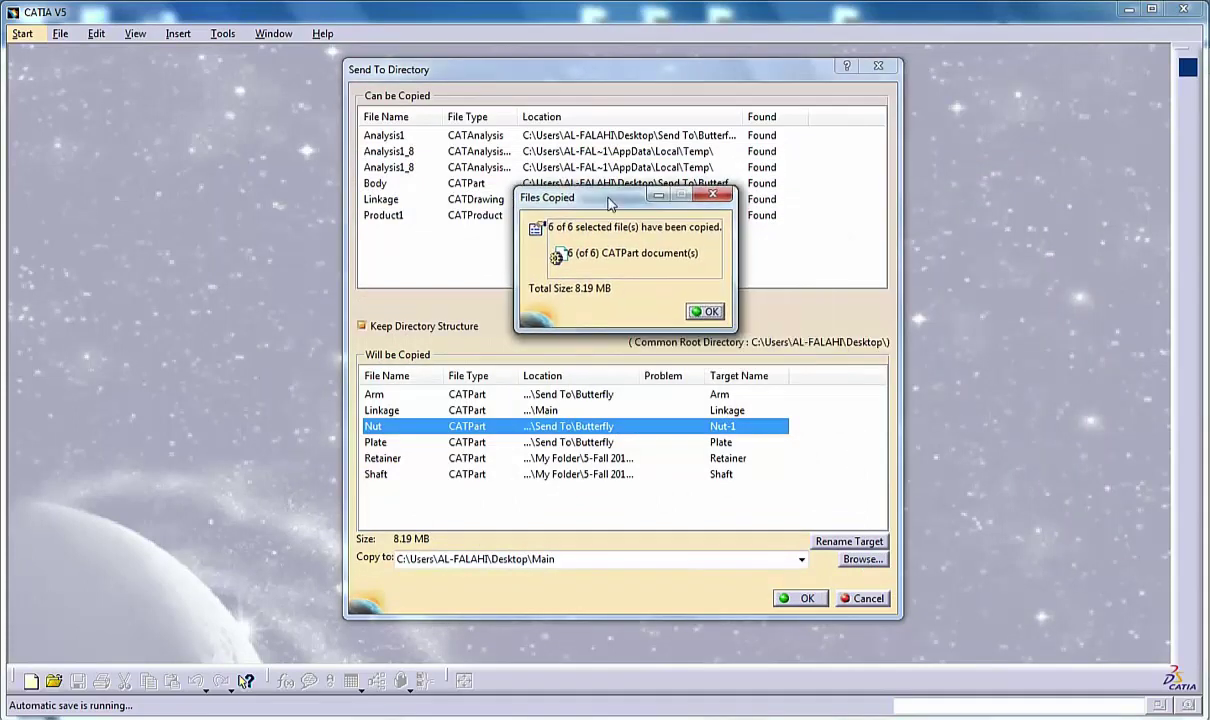
pyautogui.click(708, 313)
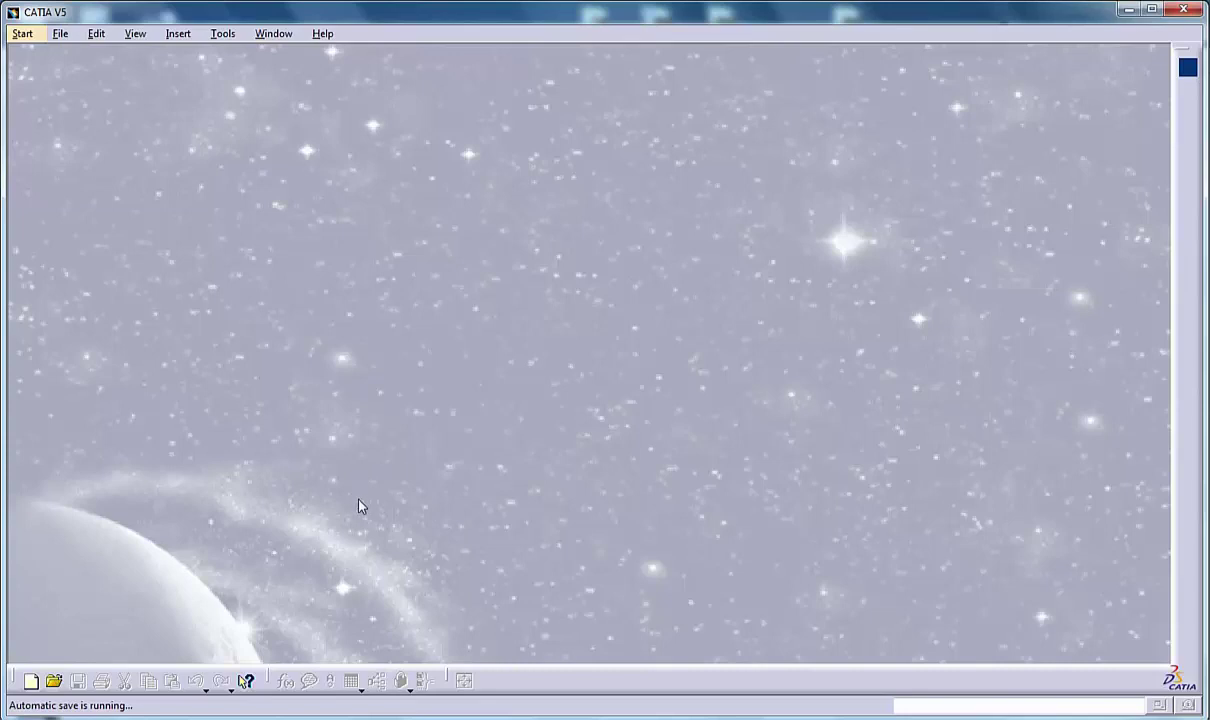
# Step: Use File > Send To > Mail to open file selection on the Butterfly folder
pyautogui.click(59, 34)
pyautogui.moveTo(89, 299)
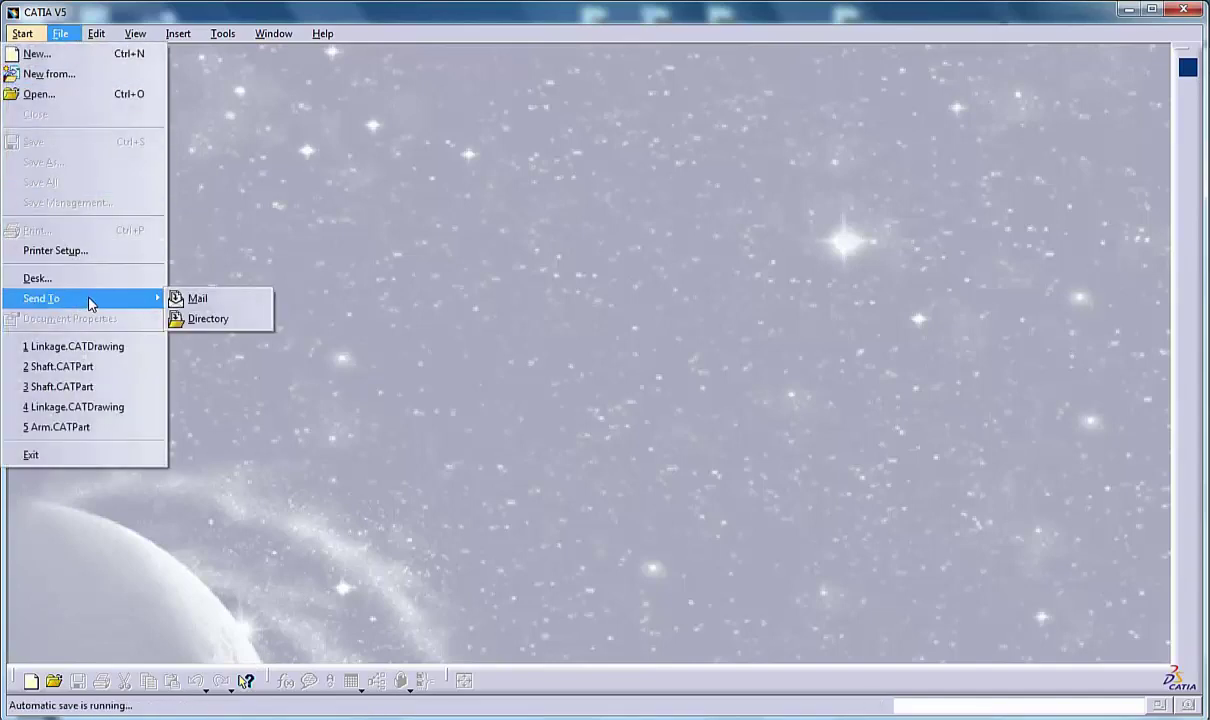
pyautogui.click(215, 302)
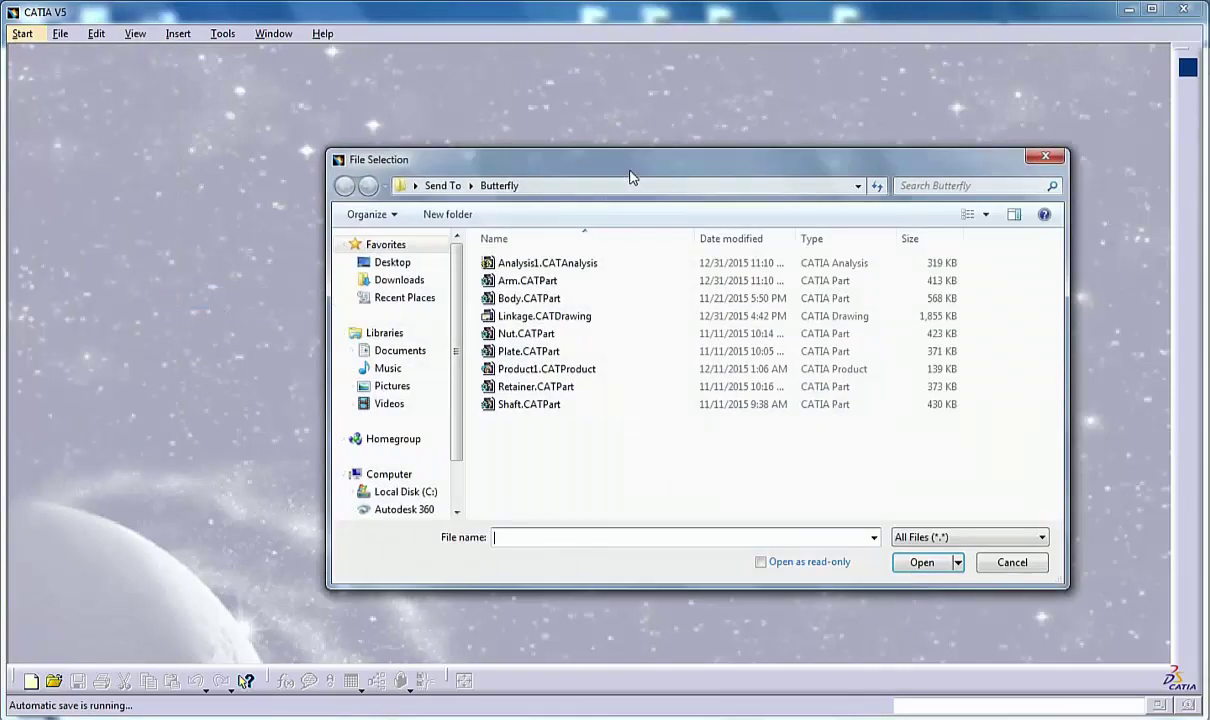
pyautogui.moveTo(605, 160); pyautogui.dragTo(488, 99)
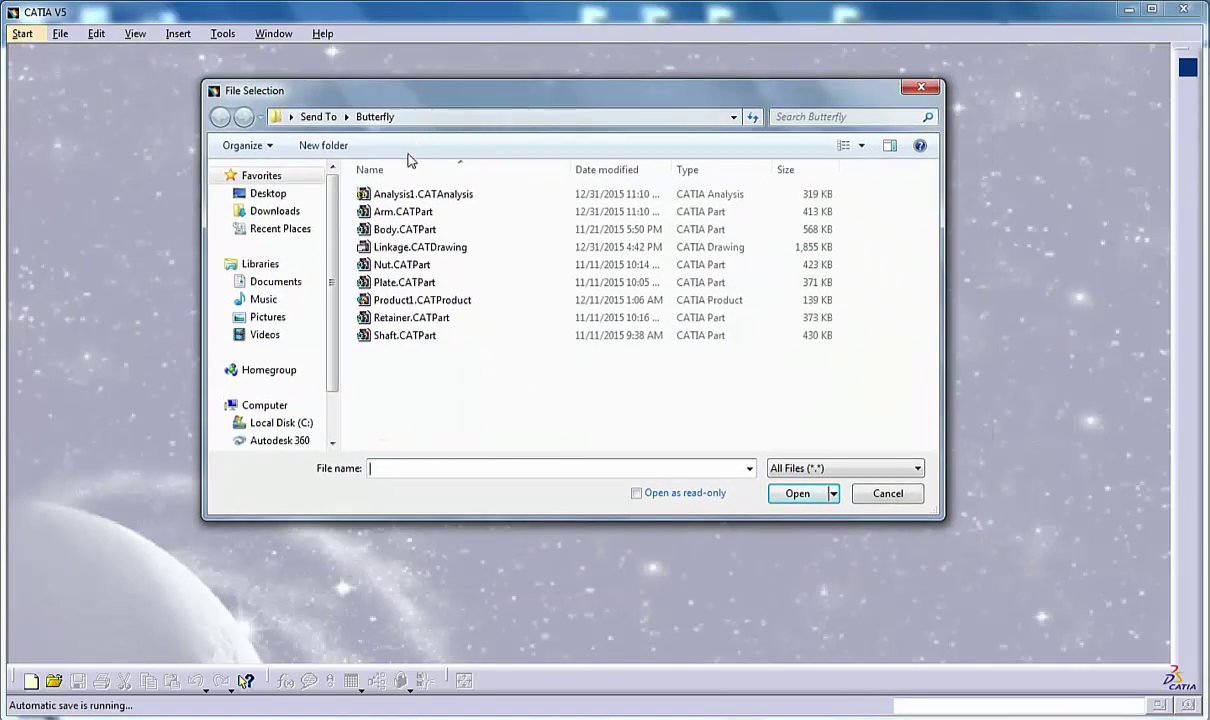